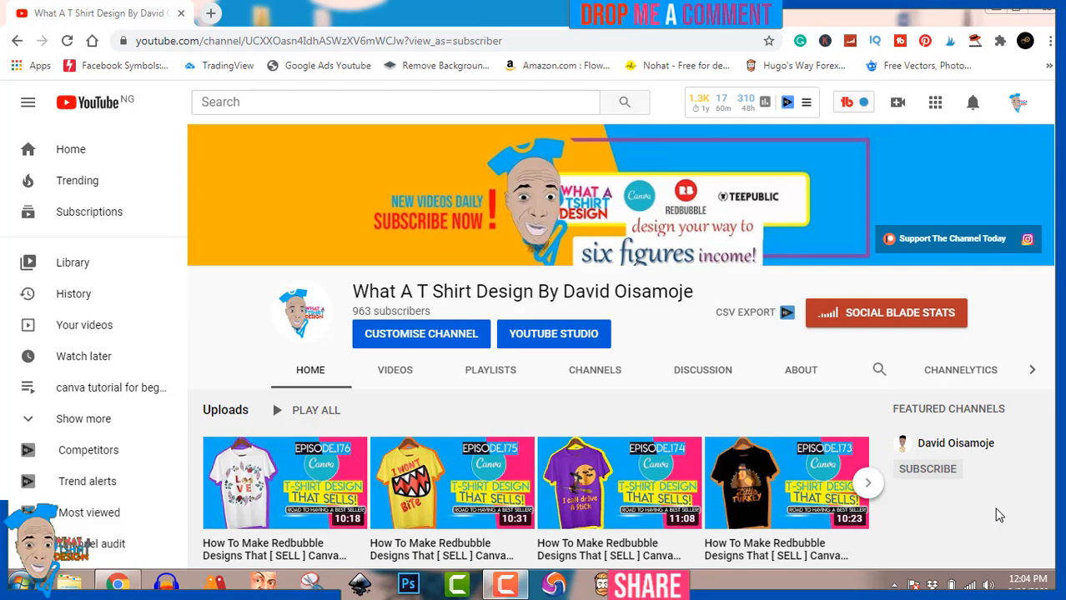
Open Canva in a new browser tab and create a custom-size design of 4500 × 5400 px
click(211, 12)
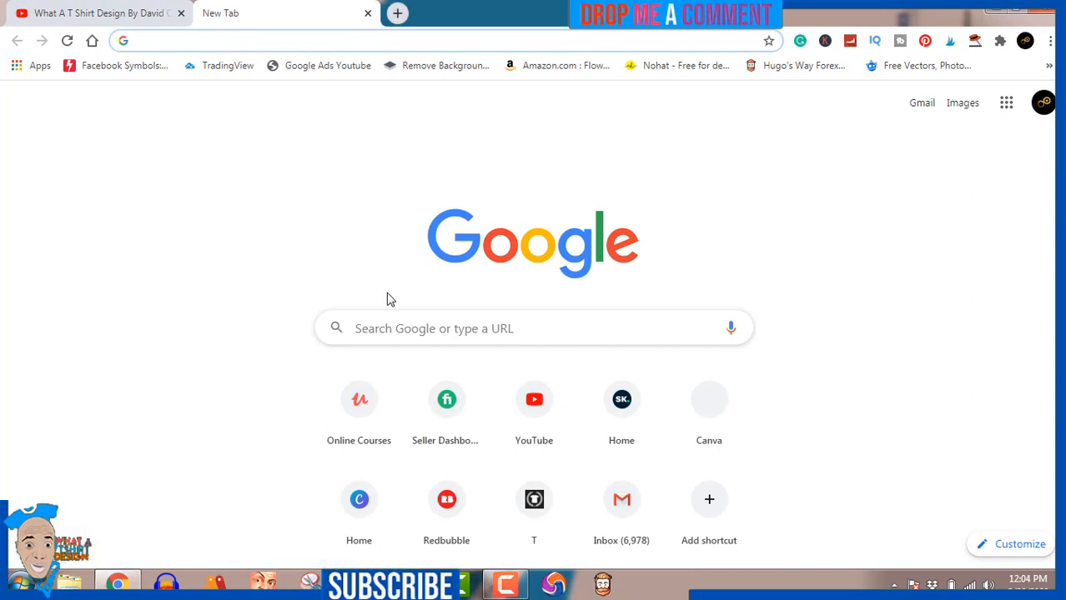
click(367, 505)
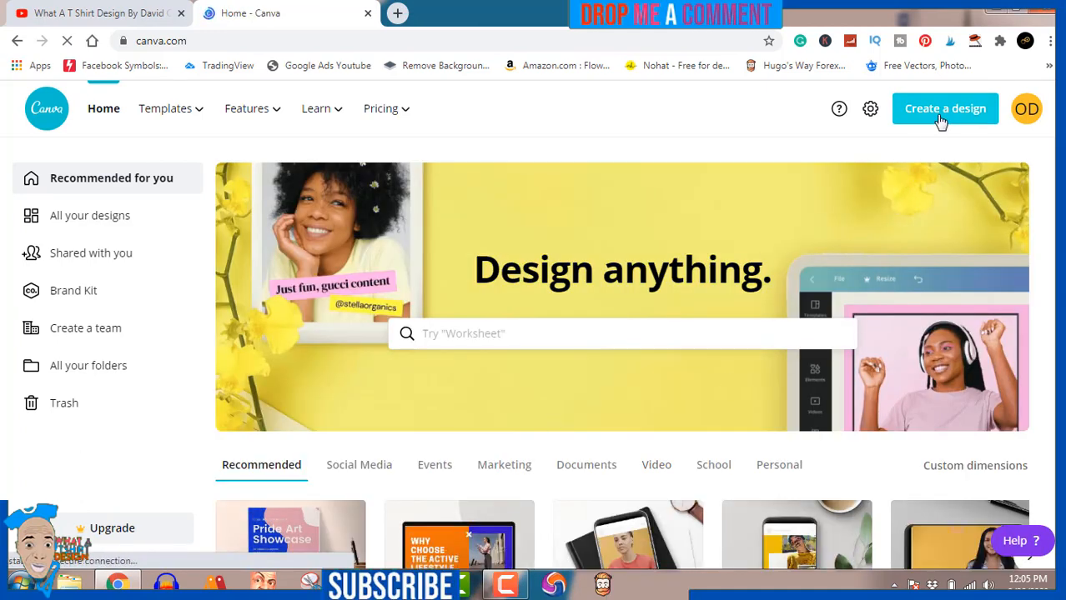
click(941, 119)
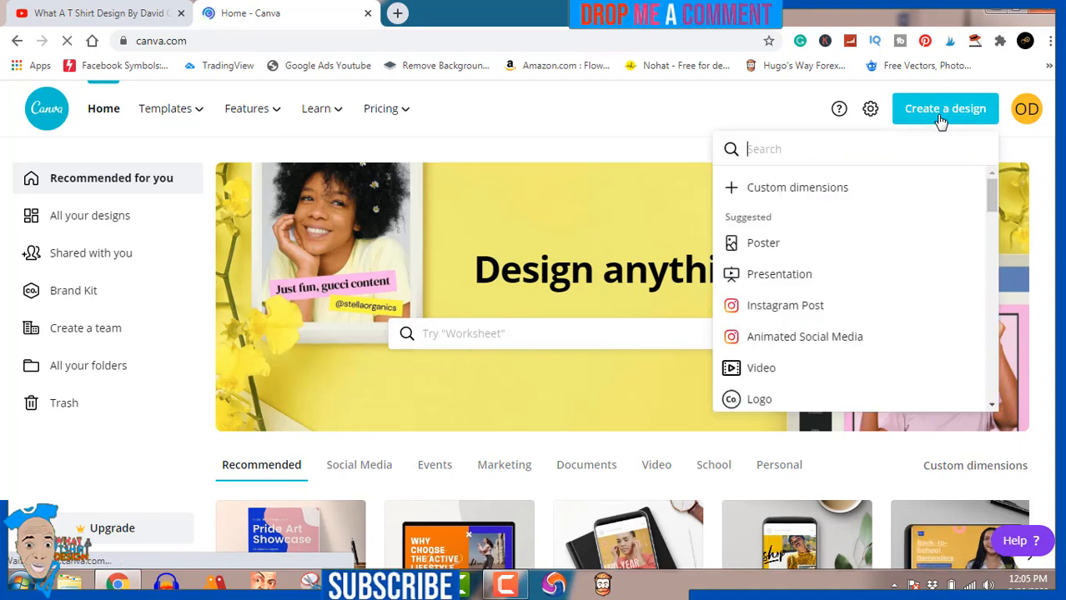
click(863, 190)
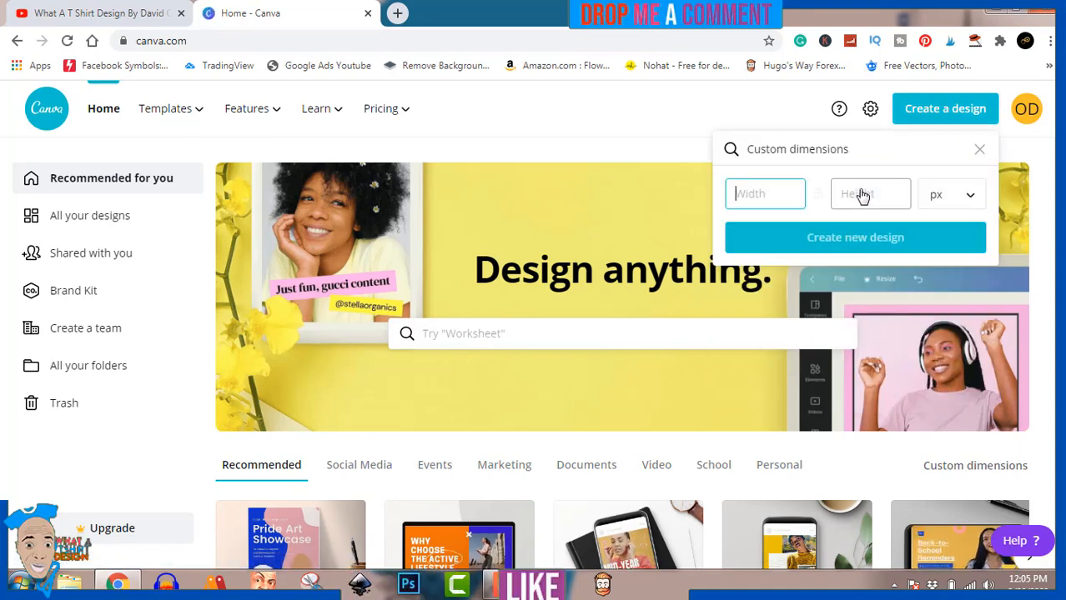
text(4500)
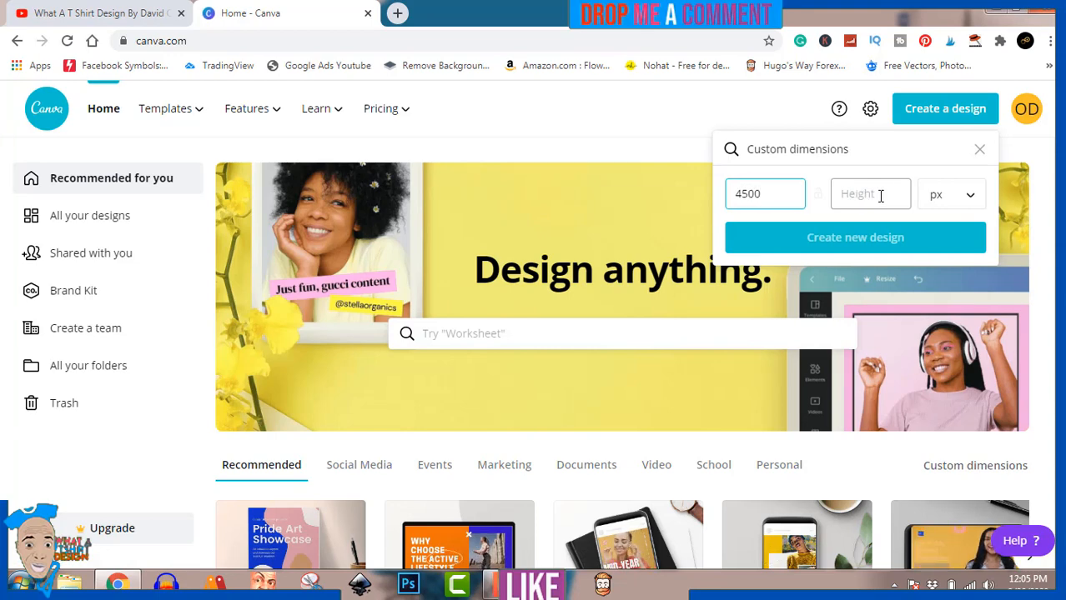
click(880, 196)
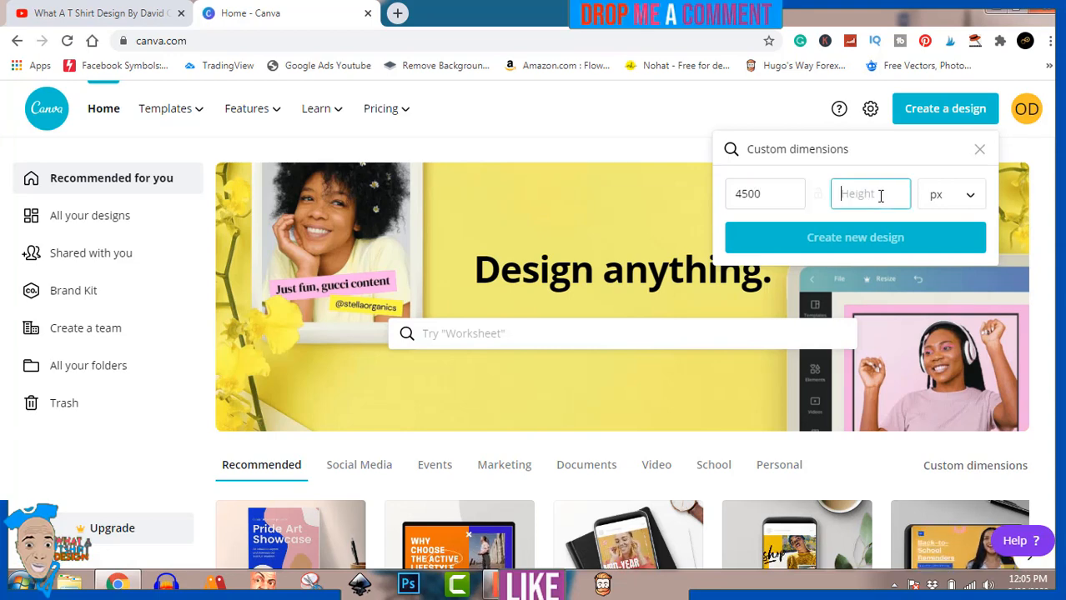
text(54)
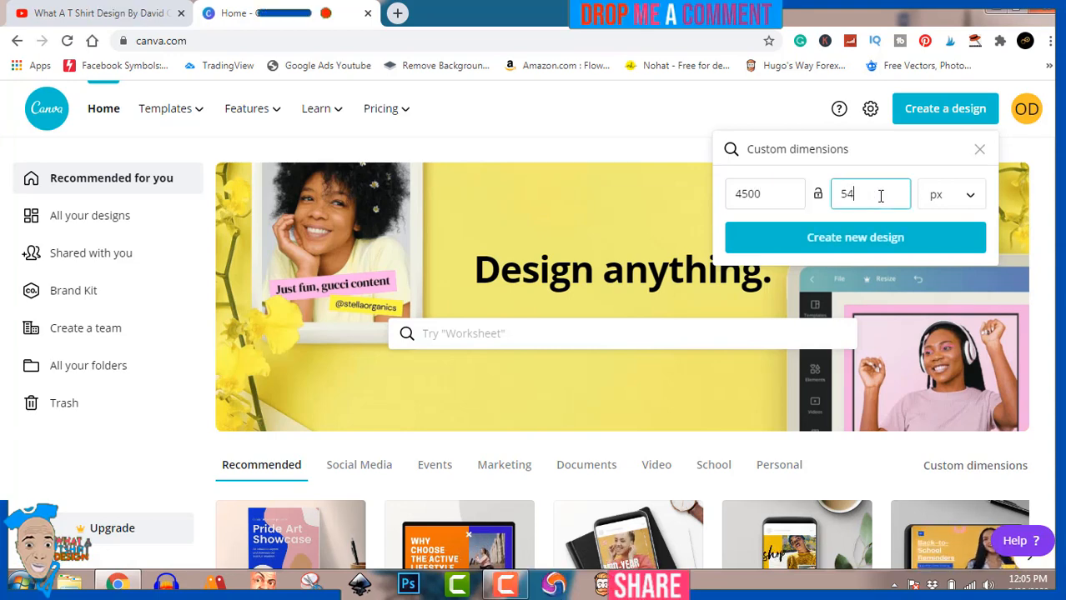
text(00)
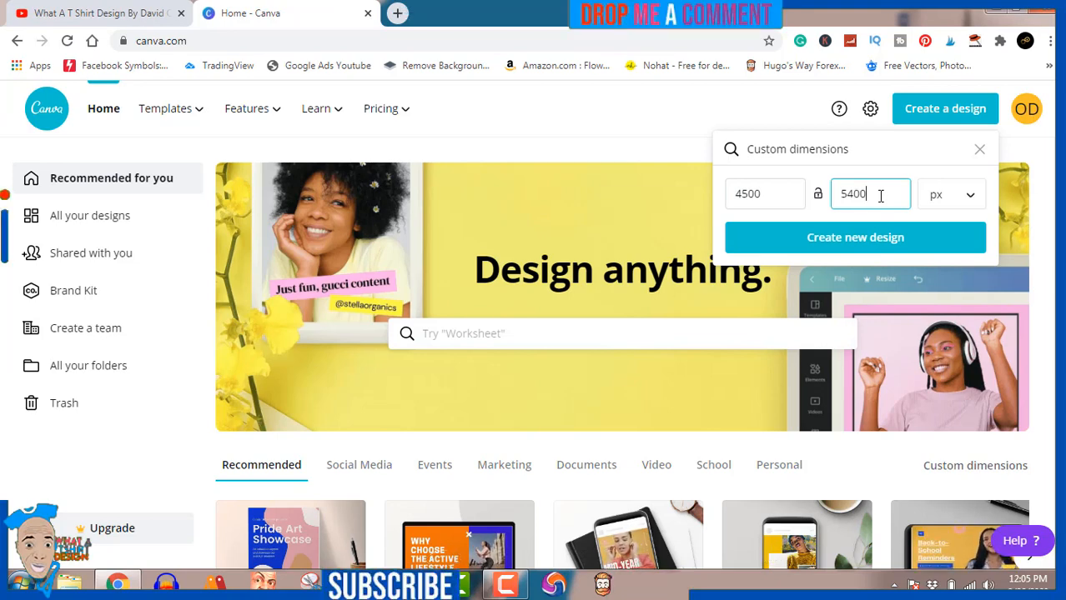
click(871, 240)
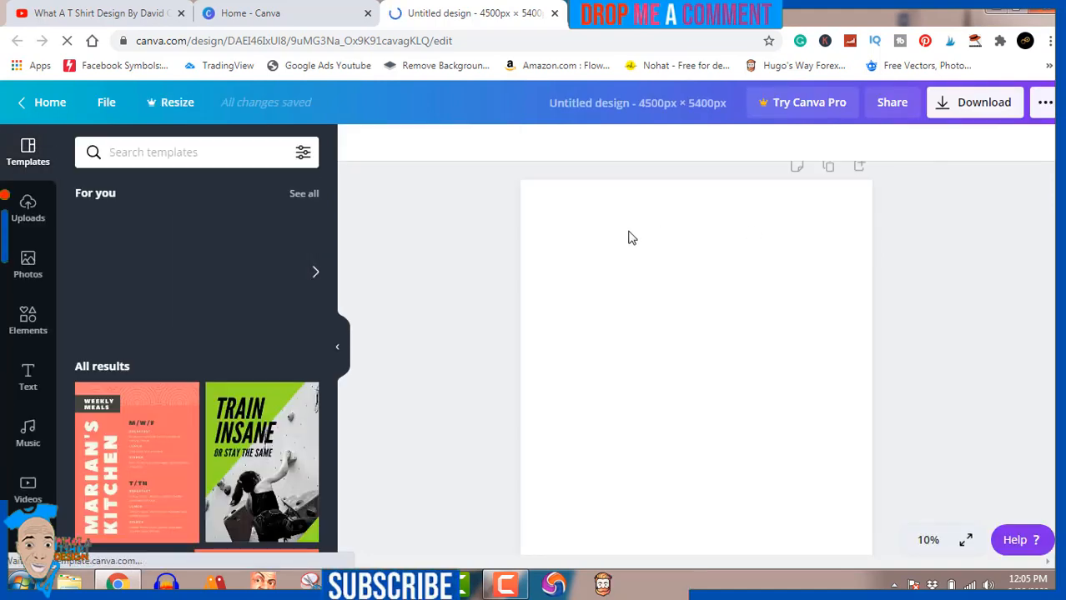
Add the "Wild SALE" font combination to the page and dismiss the CCleaner update notice
click(28, 380)
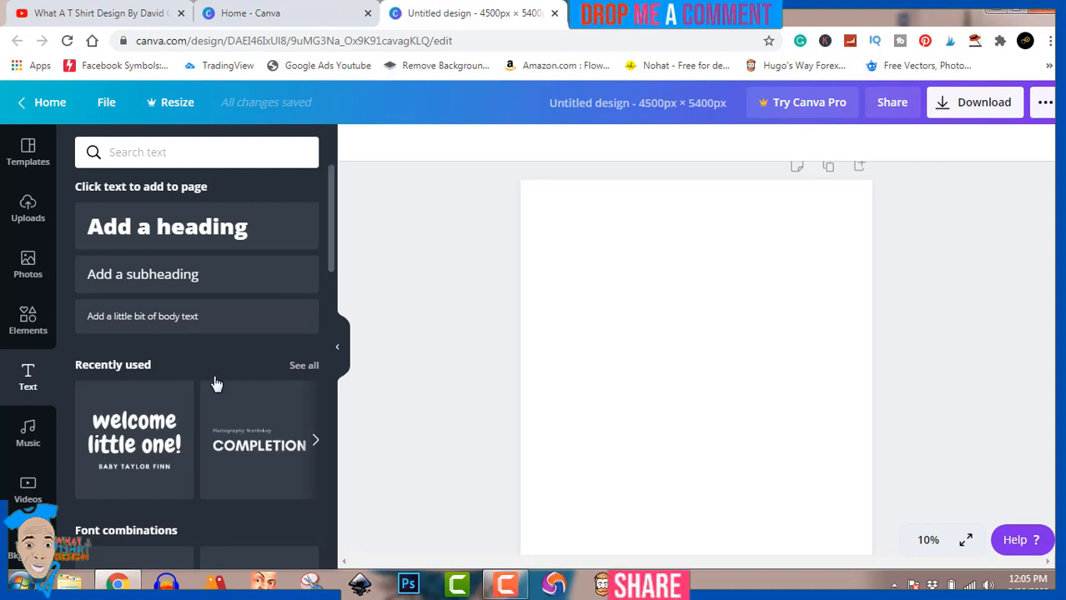
scroll(203, 430, down, 4)
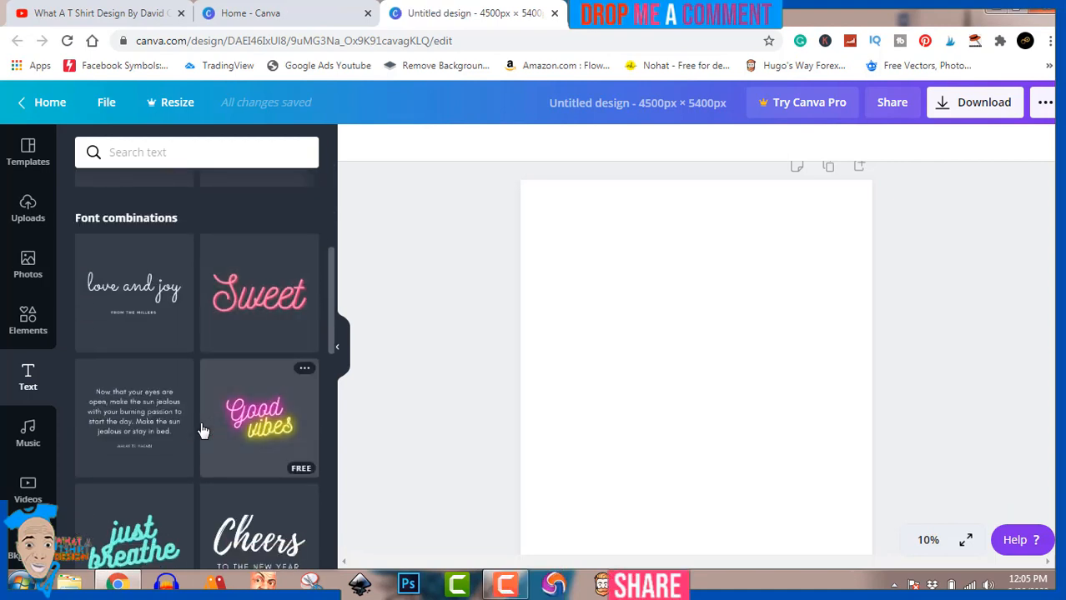
scroll(203, 430, down, 2)
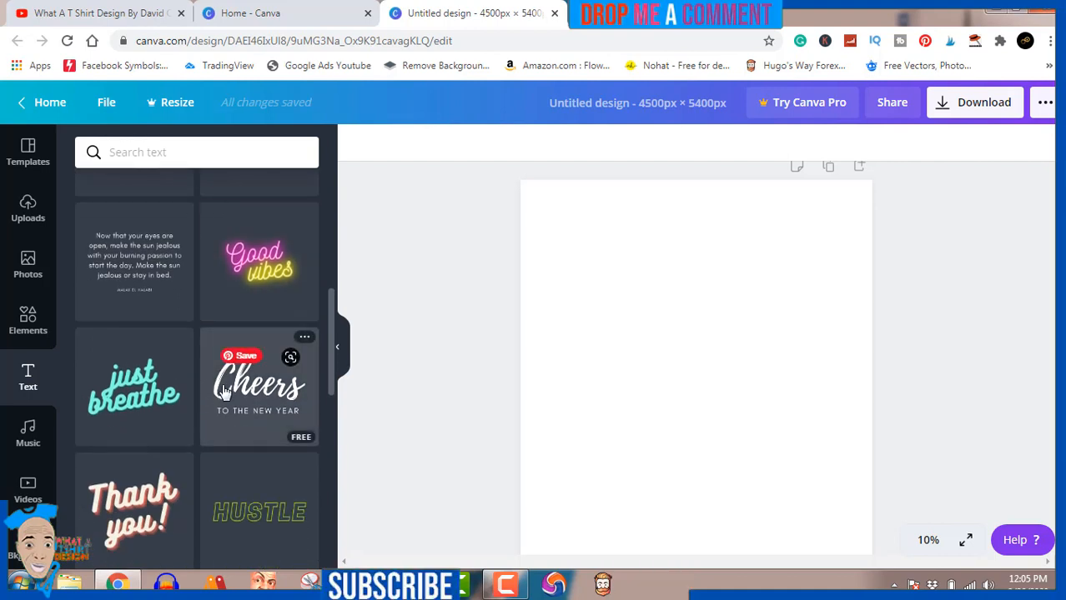
scroll(210, 392, down, 1)
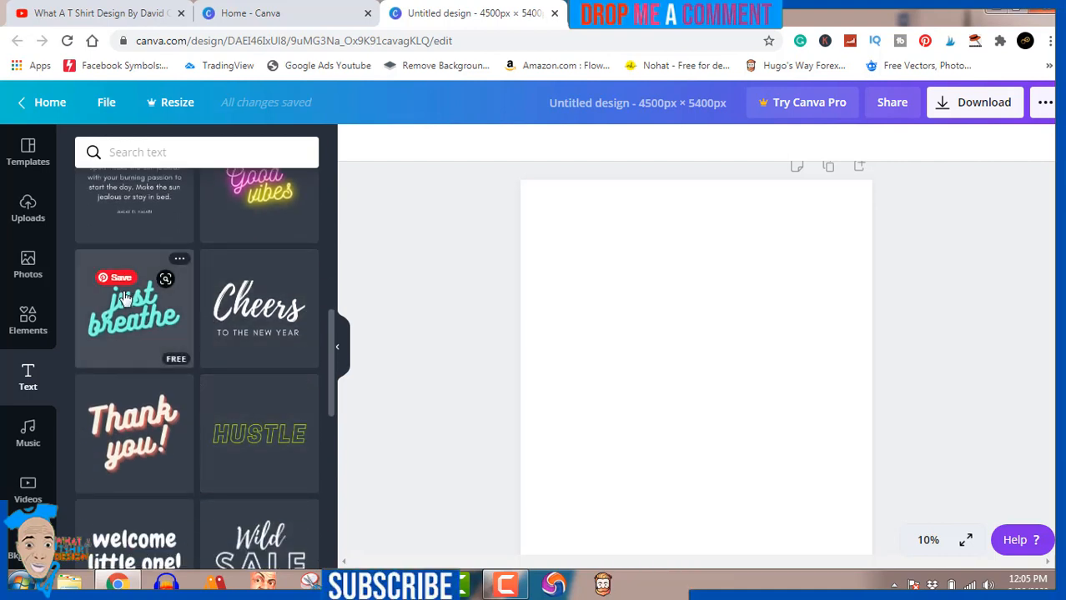
scroll(123, 298, down, 2)
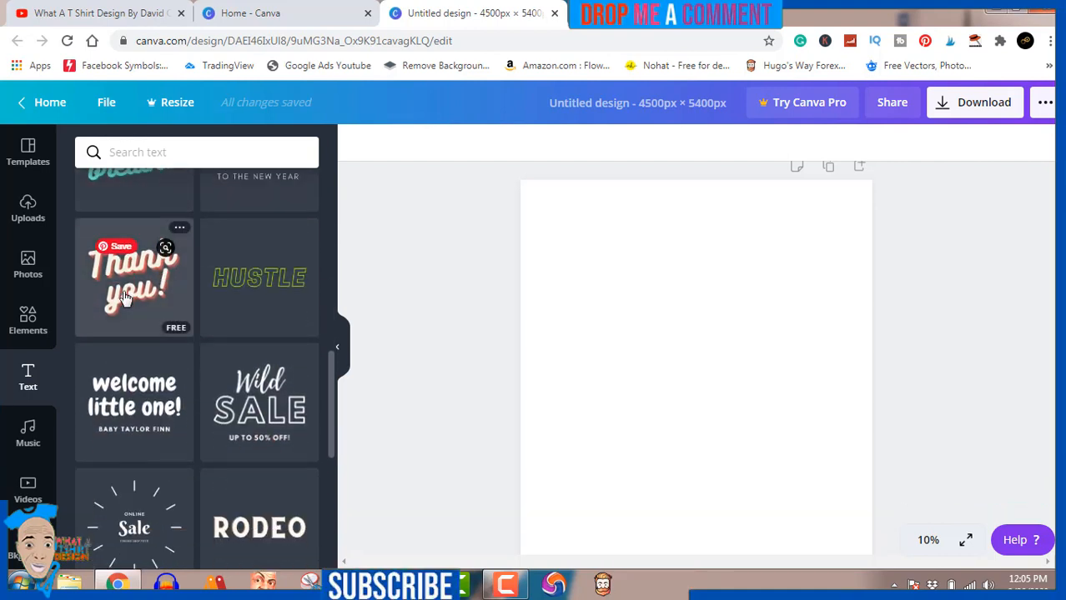
click(245, 374)
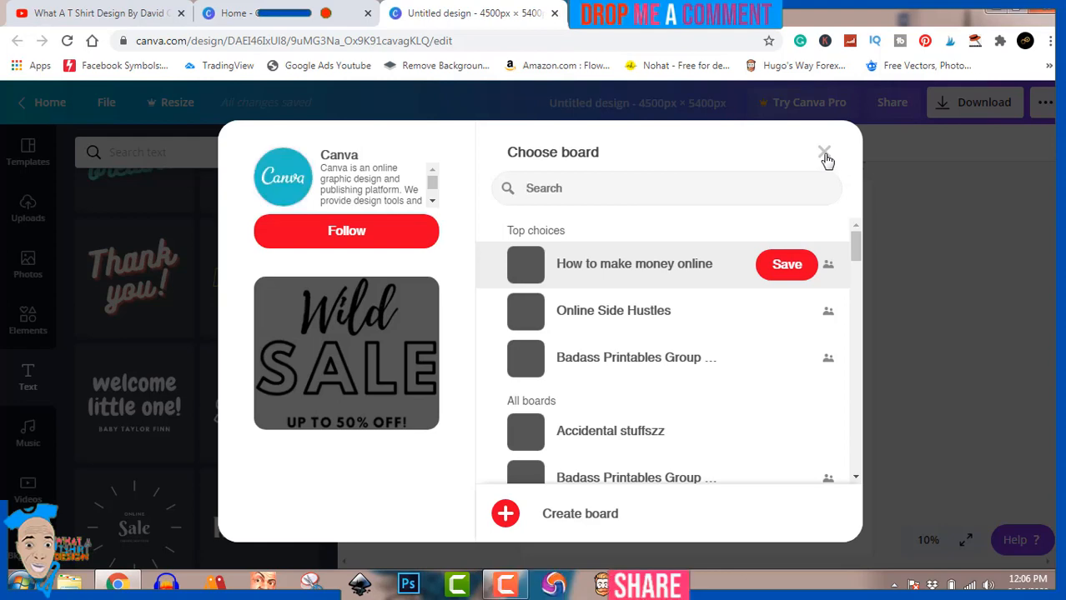
click(824, 154)
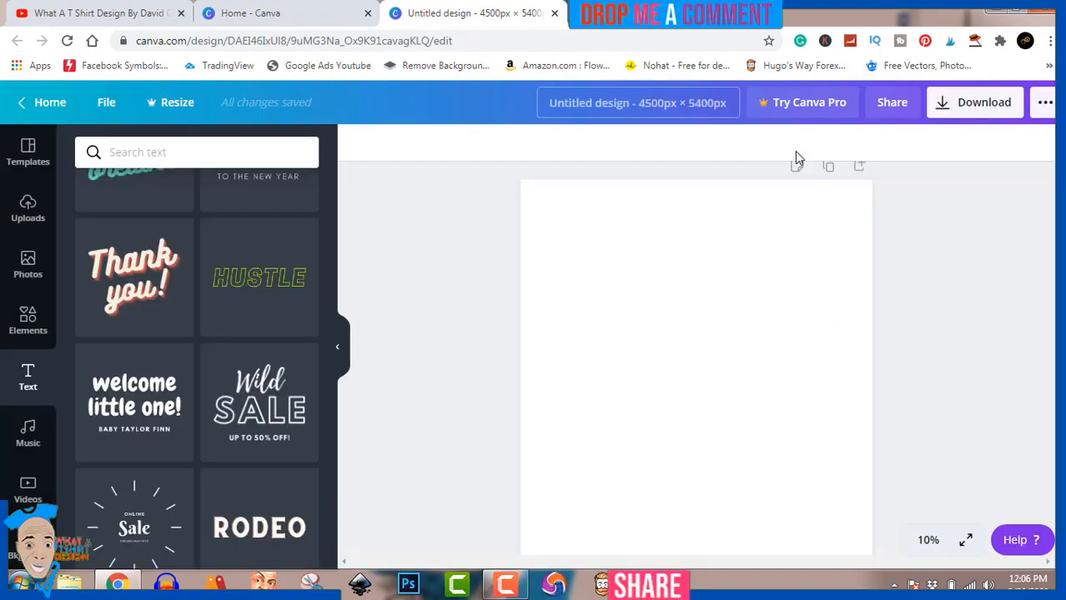
click(267, 417)
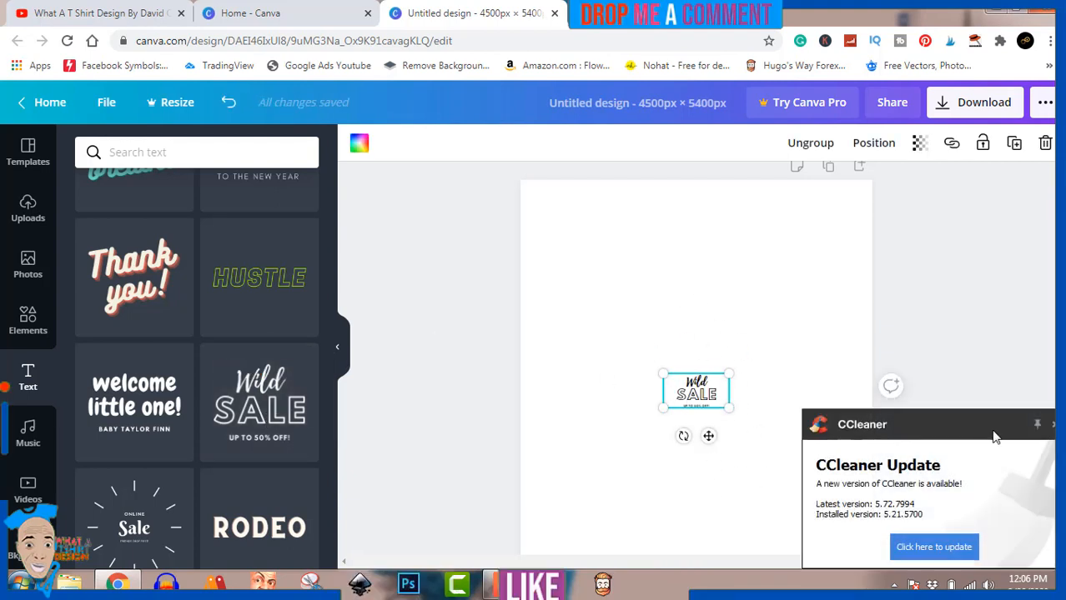
click(1052, 427)
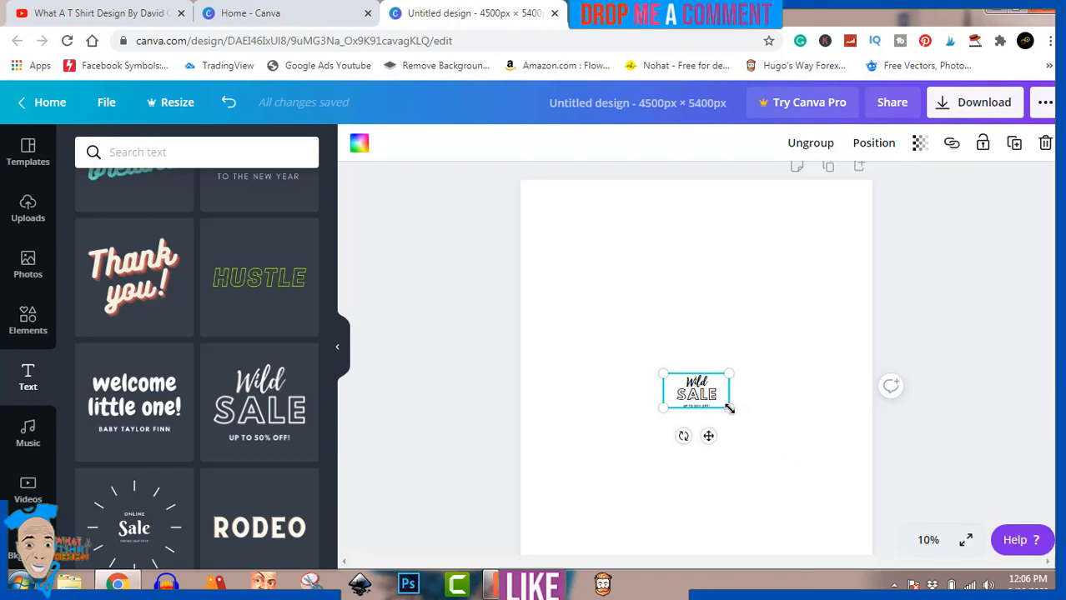
Enlarge the "Wild SALE" text group to nearly the page width, centre it and ungroup it
drag(729, 407, 980, 535)
drag(826, 444, 716, 328)
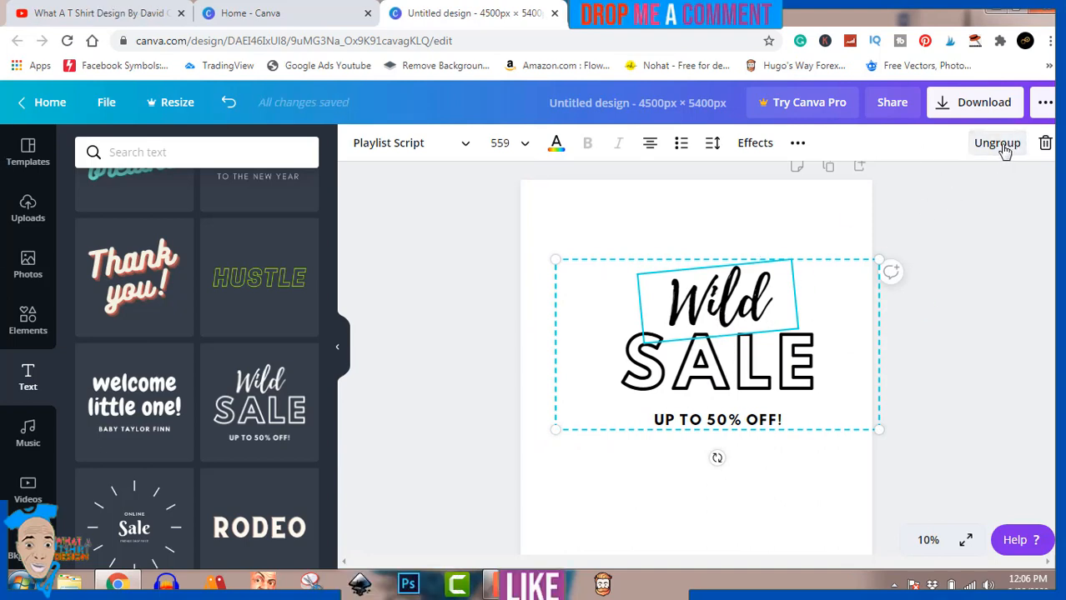
click(998, 144)
click(975, 318)
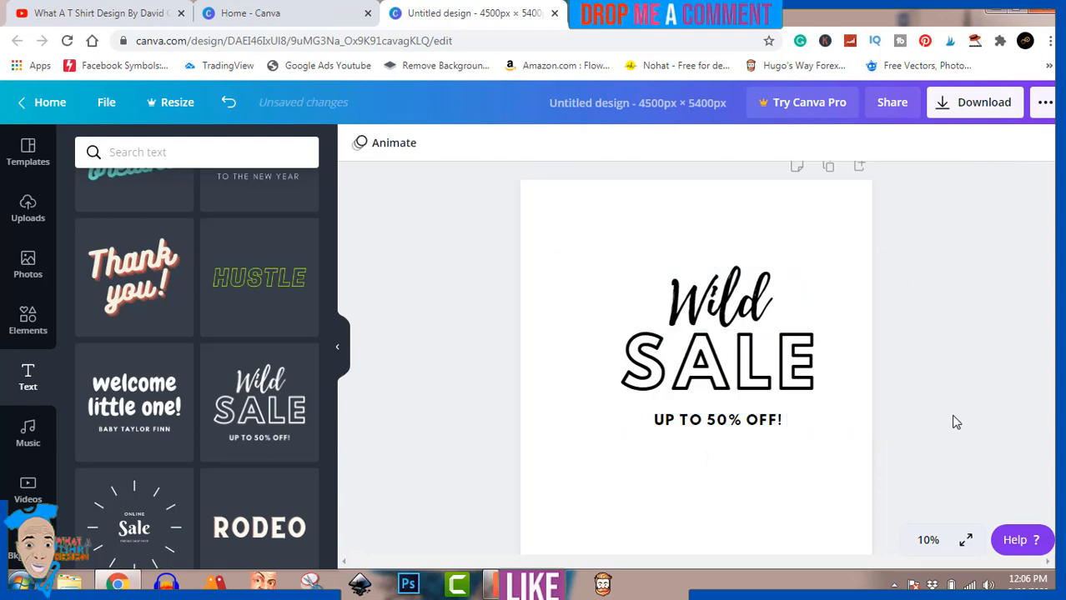
Delete the "SALE" and "UP TO 50% OFF!" text boxes, keeping only "Wild"
click(775, 362)
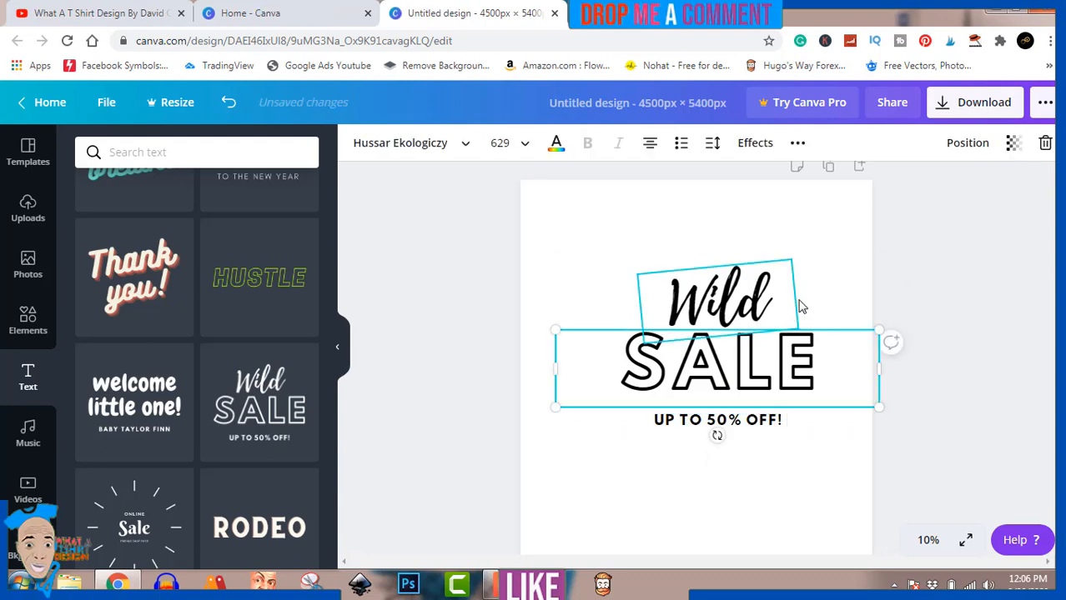
click(1045, 145)
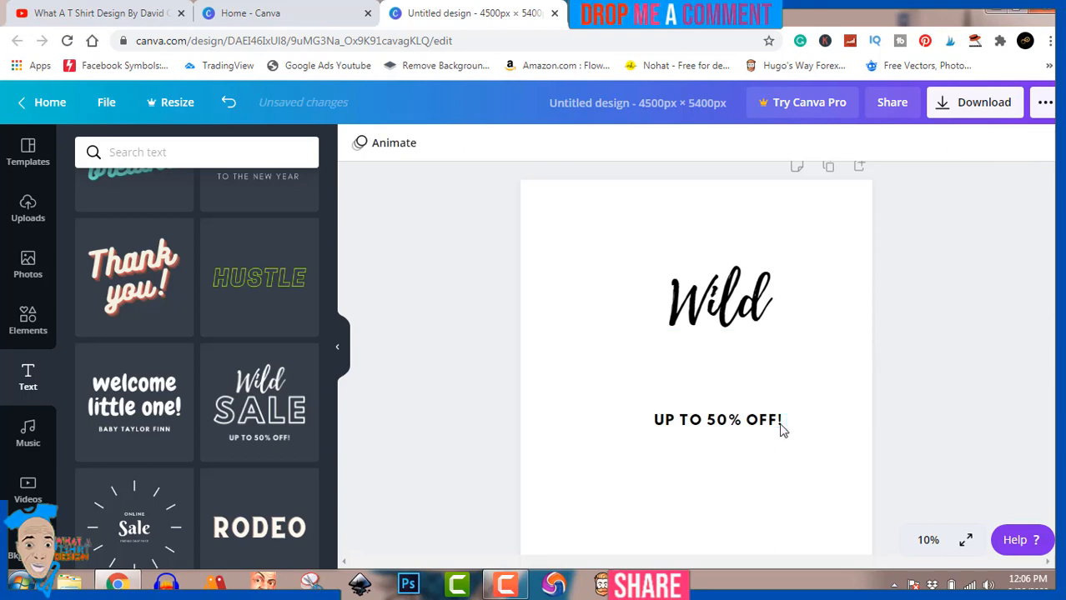
click(730, 423)
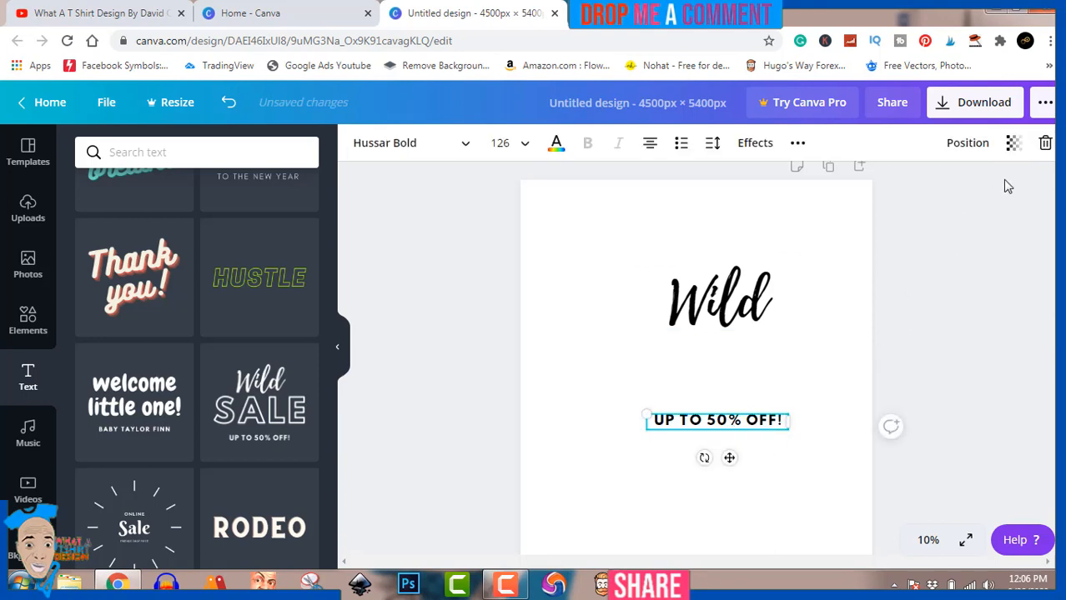
click(1045, 144)
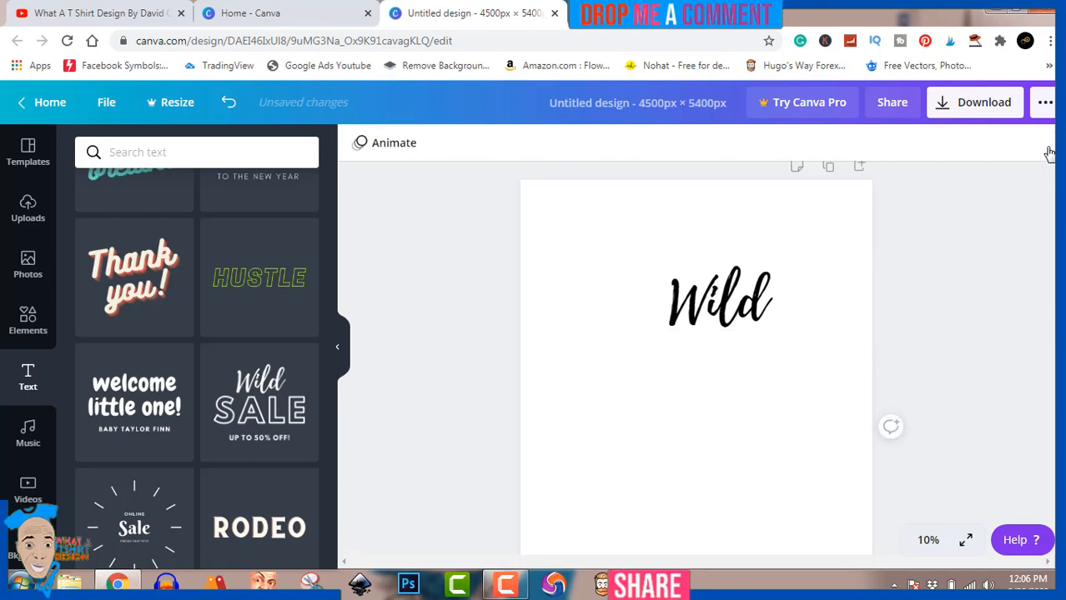
Replace the word "Wild" with a closing parenthesis ")"
click(731, 305)
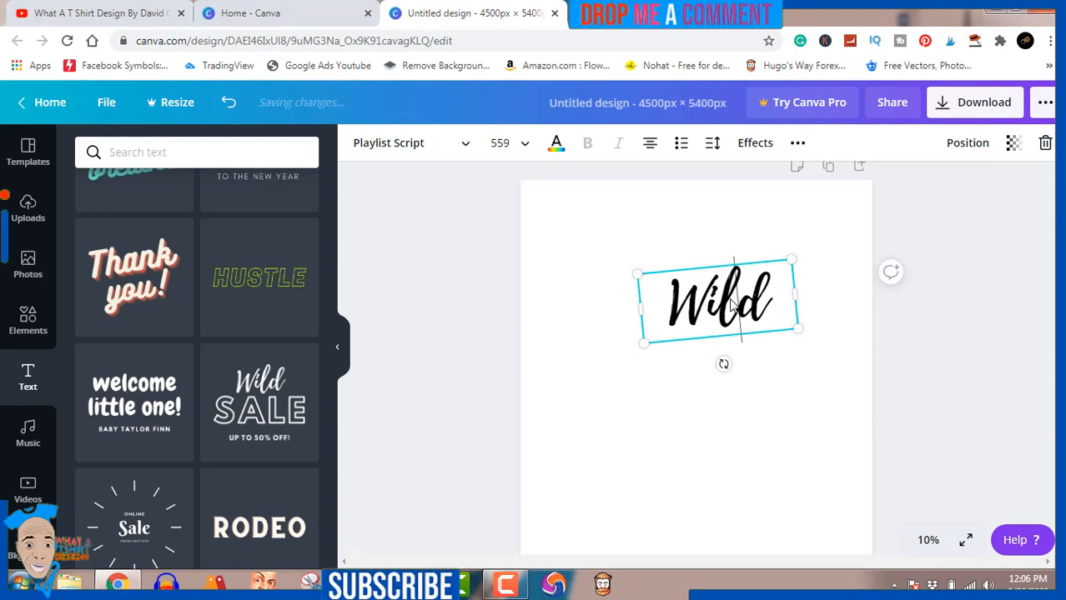
double_click(730, 305)
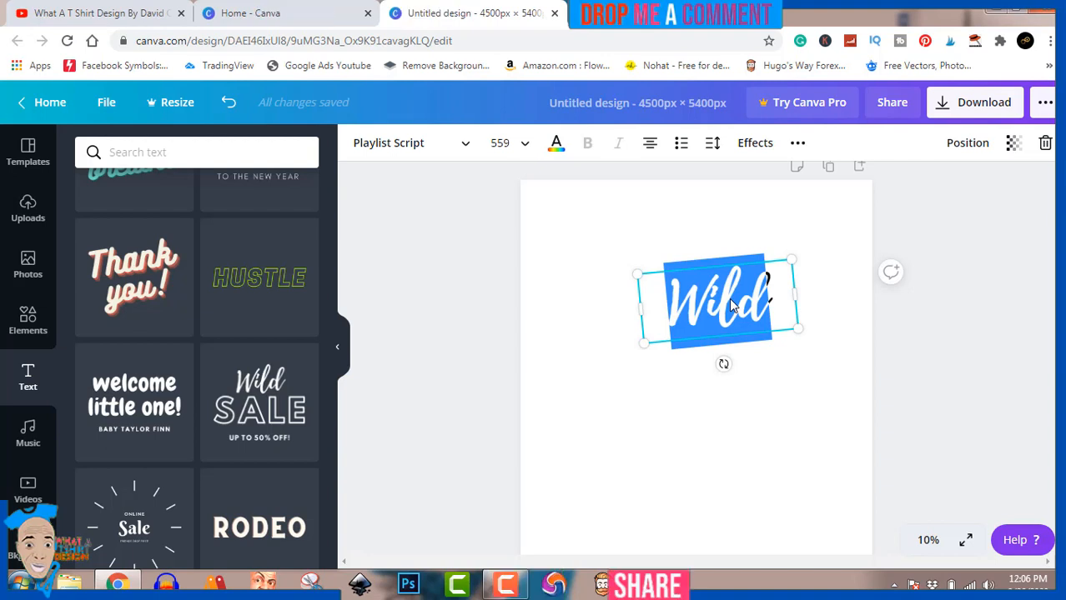
key(BackSpace)
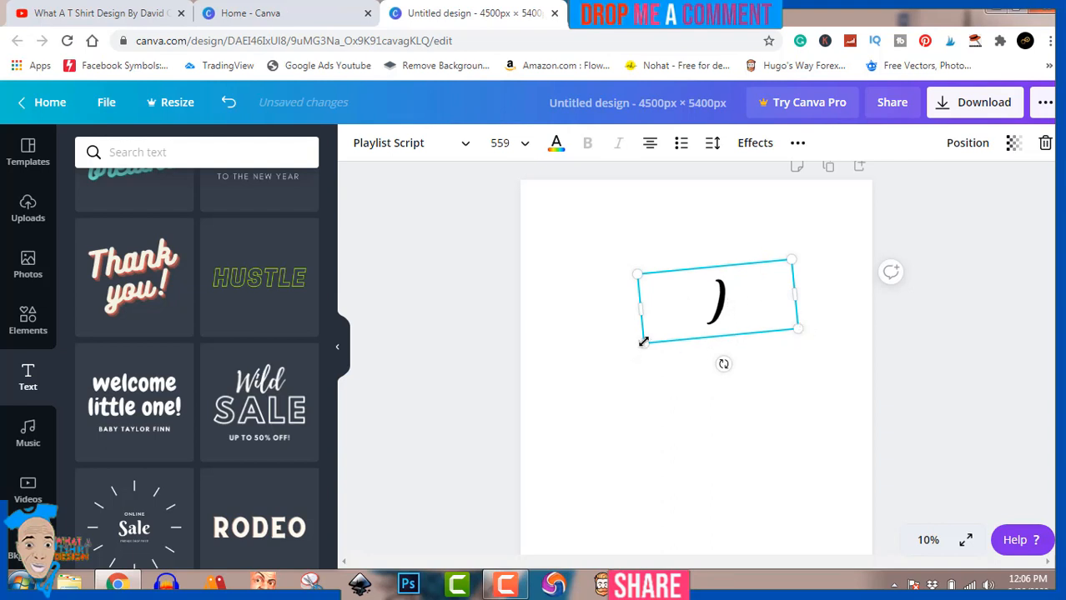
Enlarge the parenthesis to a font size of about 1425 and rotate it until it stands upright
drag(643, 342, 473, 573)
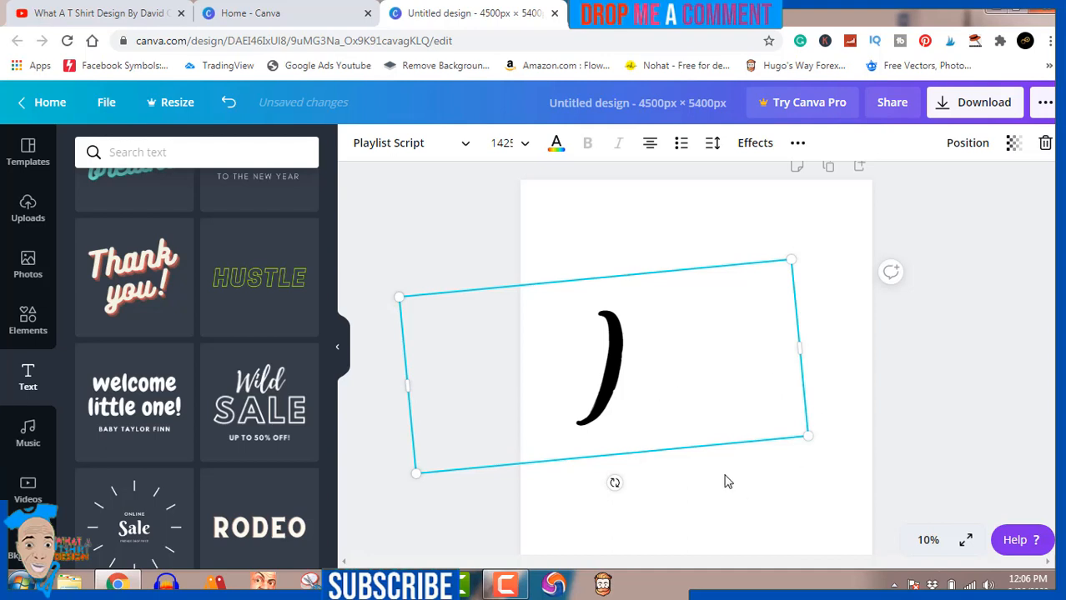
drag(615, 483, 640, 481)
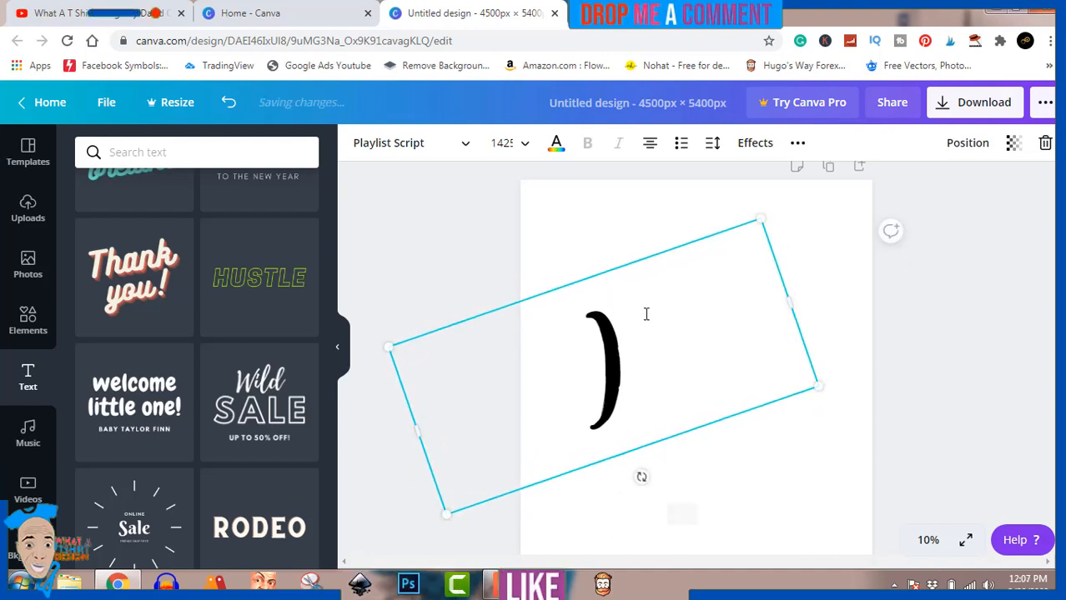
click(956, 310)
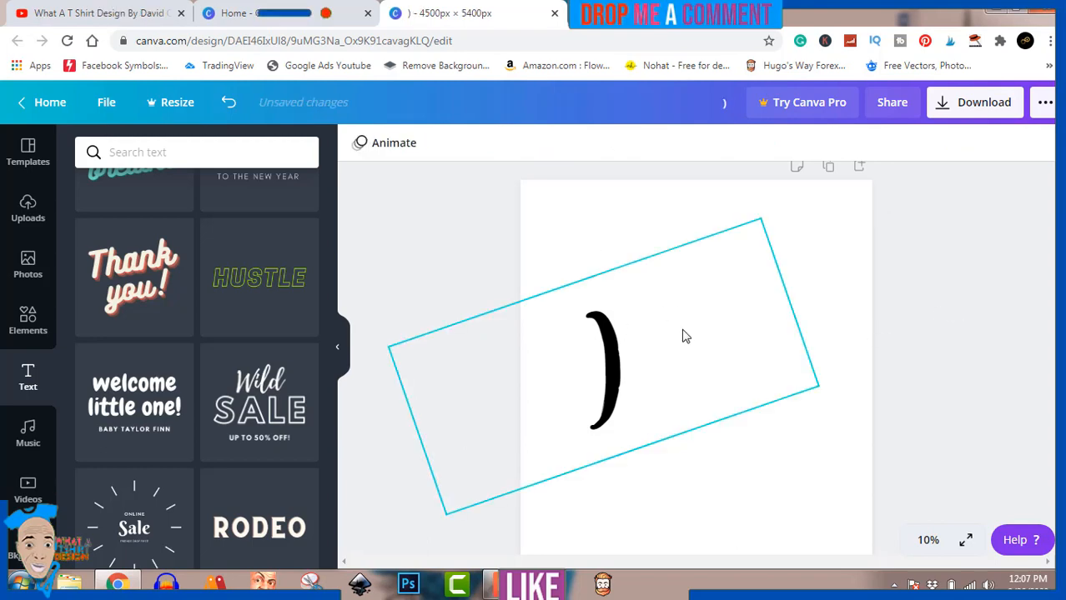
Move the parenthesis to the horizontal centre of the page and enlarge it slightly more
drag(683, 333, 745, 336)
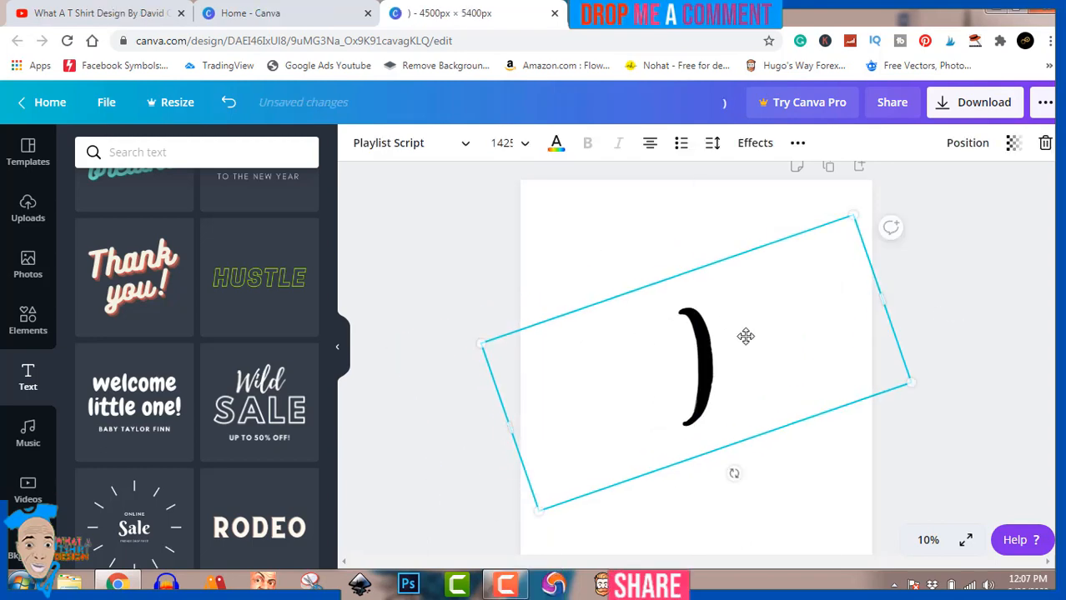
drag(852, 215, 887, 184)
drag(739, 341, 735, 339)
click(943, 273)
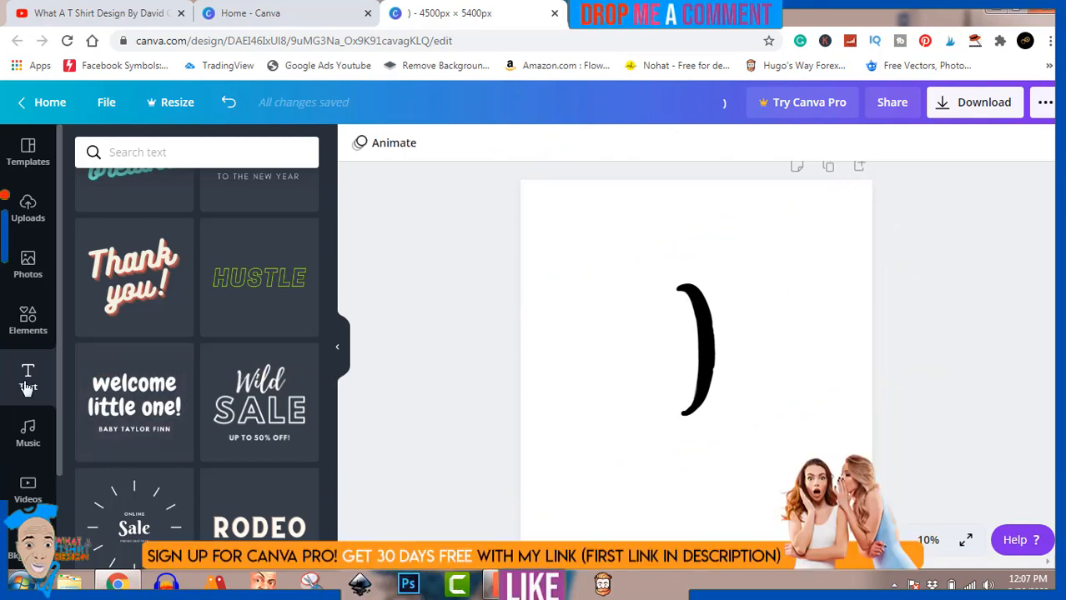
Add a circle shape, shrink it to a small dot and place it beside the parenthesis's upper end, on its inner side
click(28, 321)
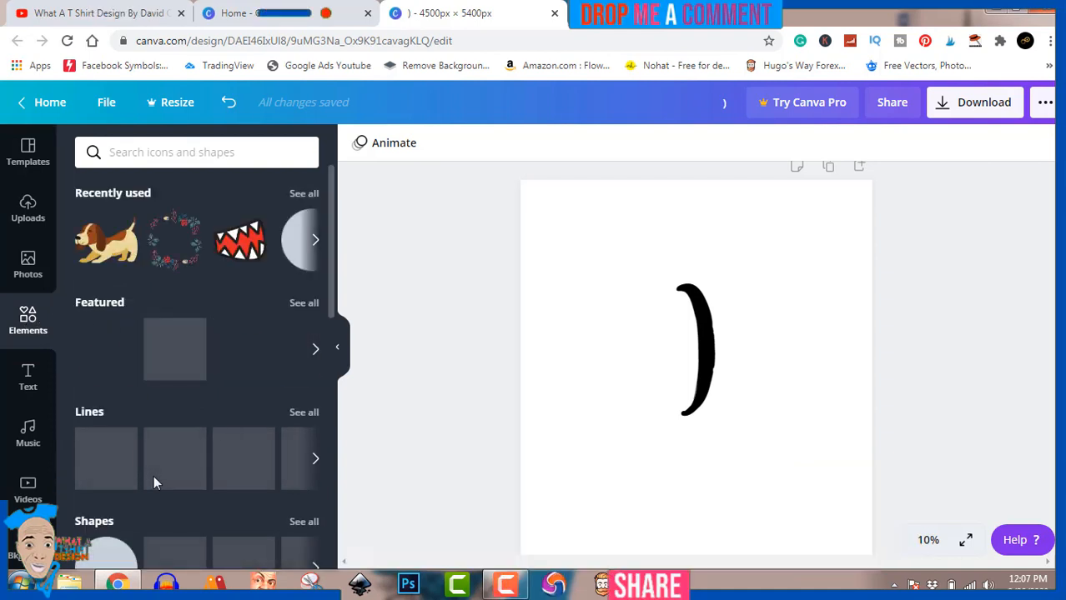
click(112, 561)
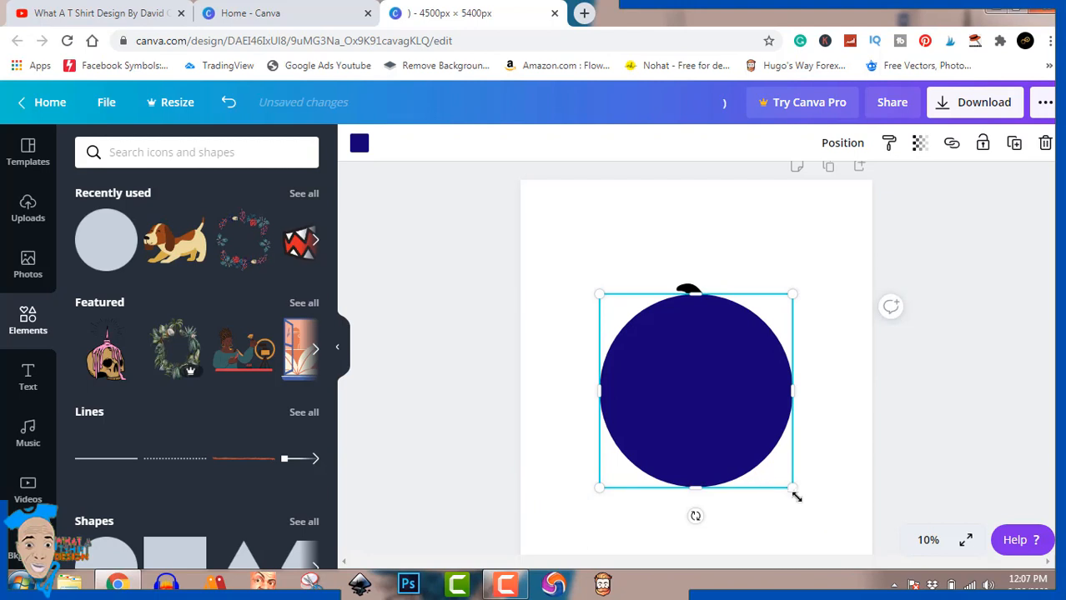
drag(756, 458, 608, 327)
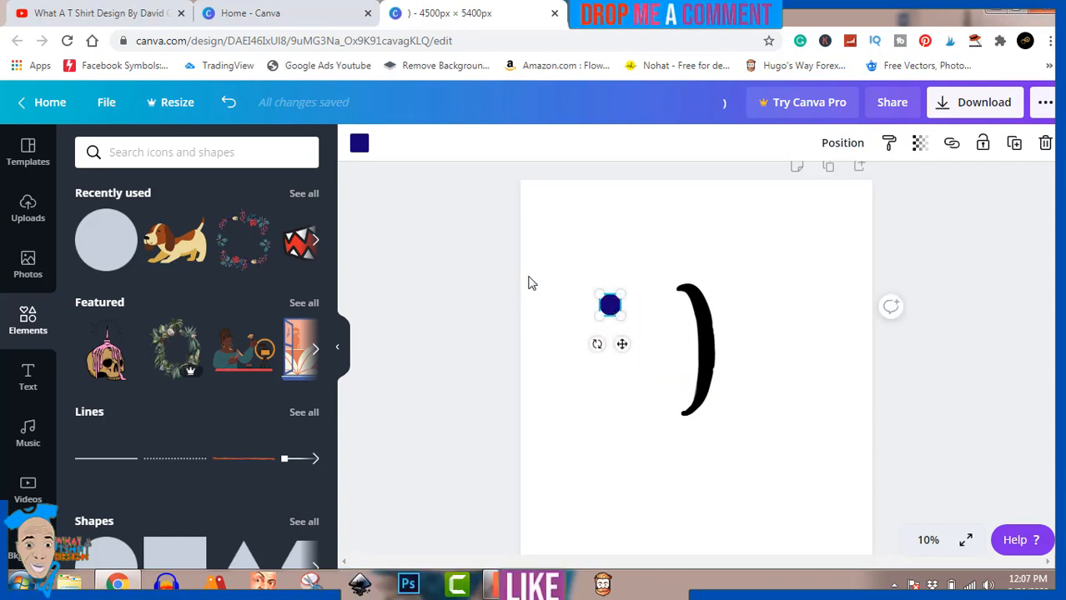
Recolour the small circle black and move it closer to the parenthesis's inner curve
click(359, 143)
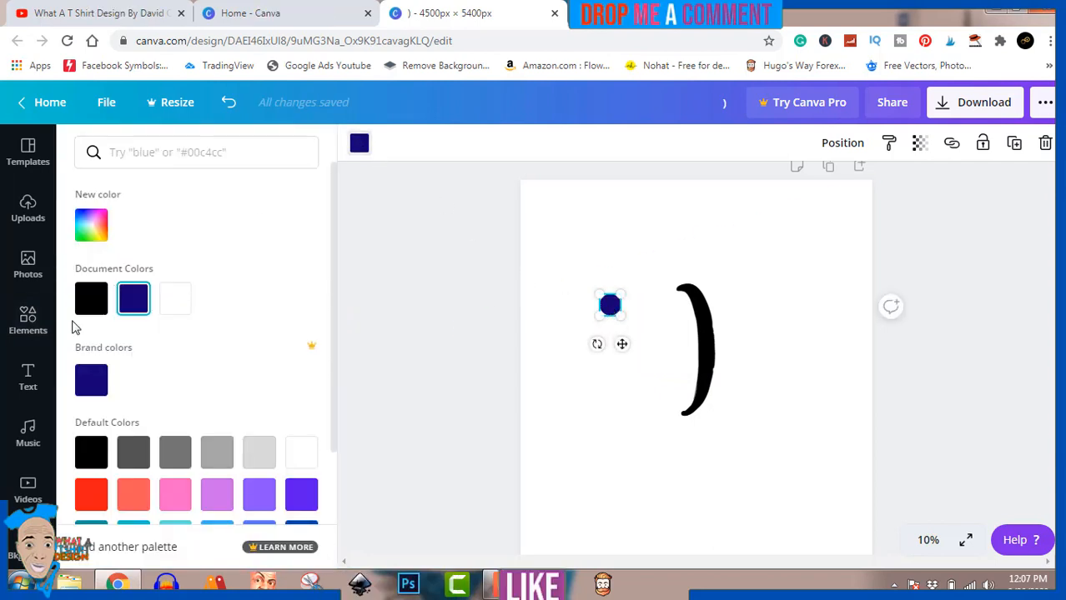
click(92, 309)
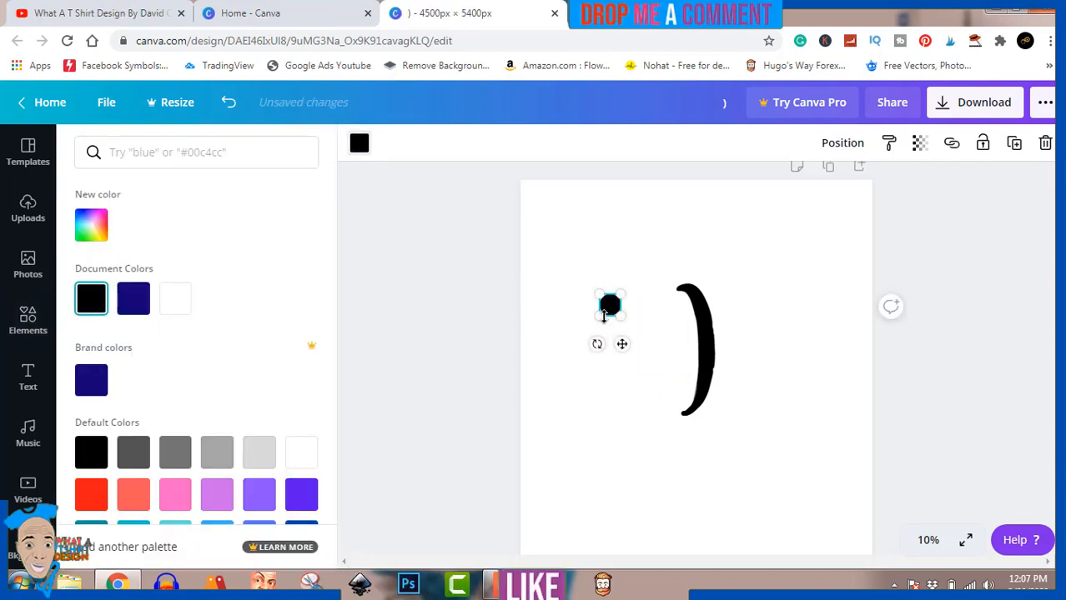
drag(611, 310, 659, 328)
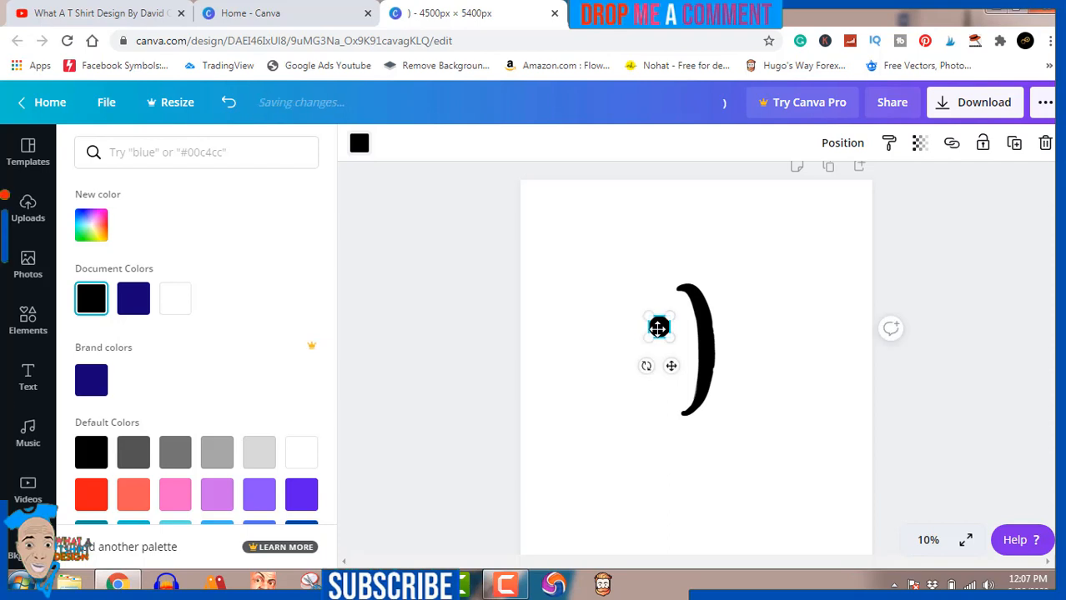
Duplicate the black dot below itself, then copy the vertical pair to the parenthesis's outer side at the same height
drag(659, 332, 660, 380)
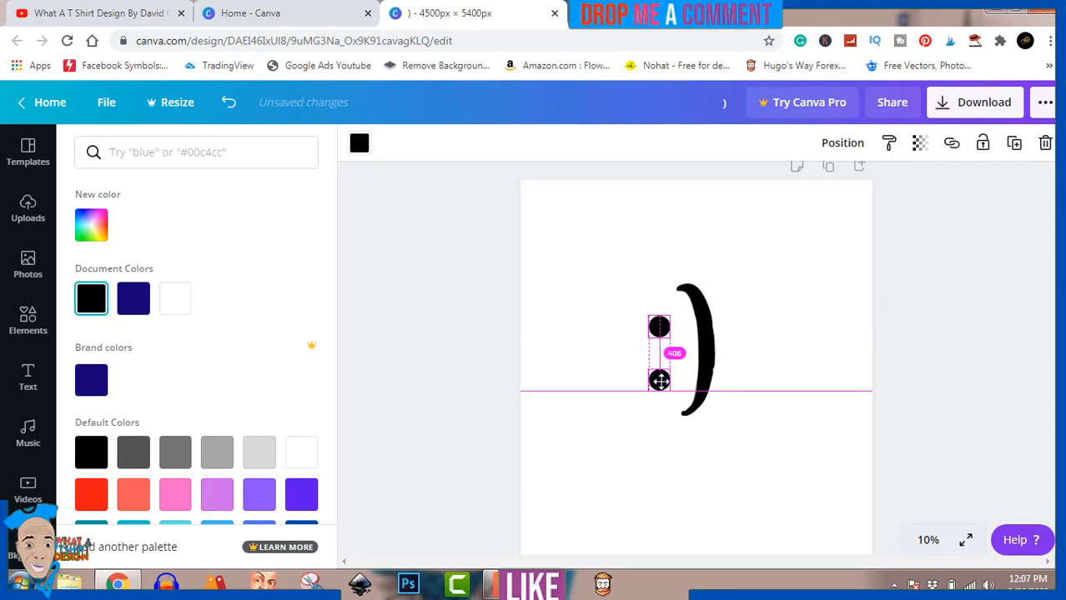
click(659, 380)
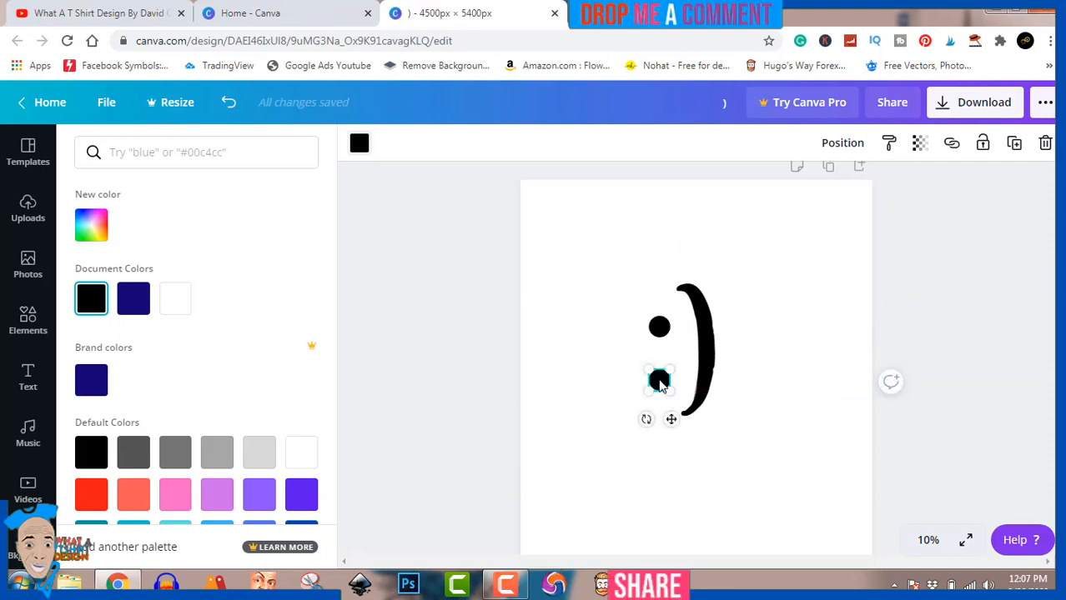
drag(659, 378, 743, 321)
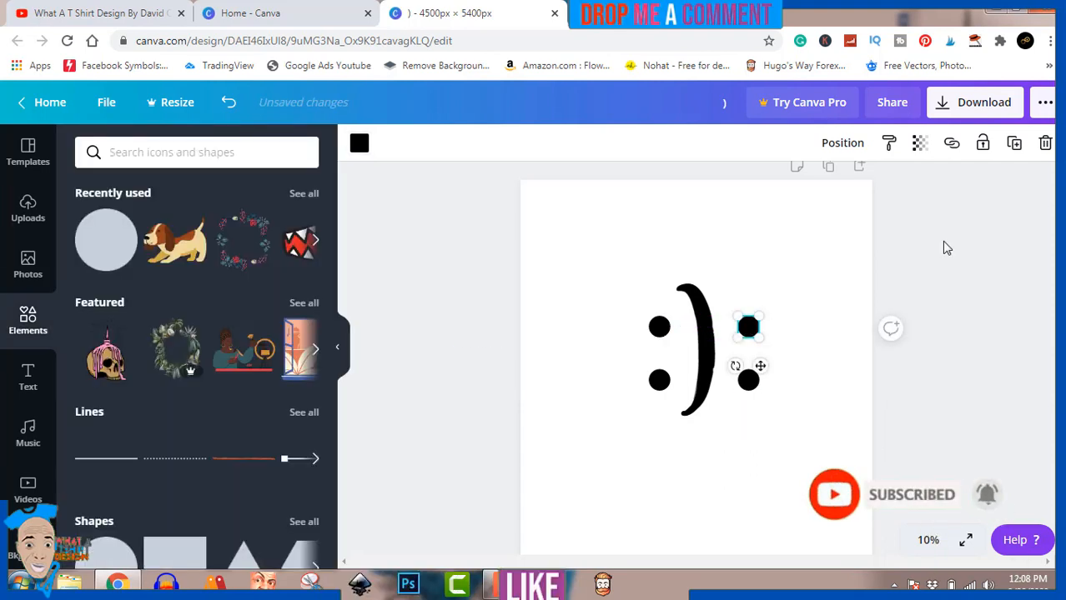
click(946, 248)
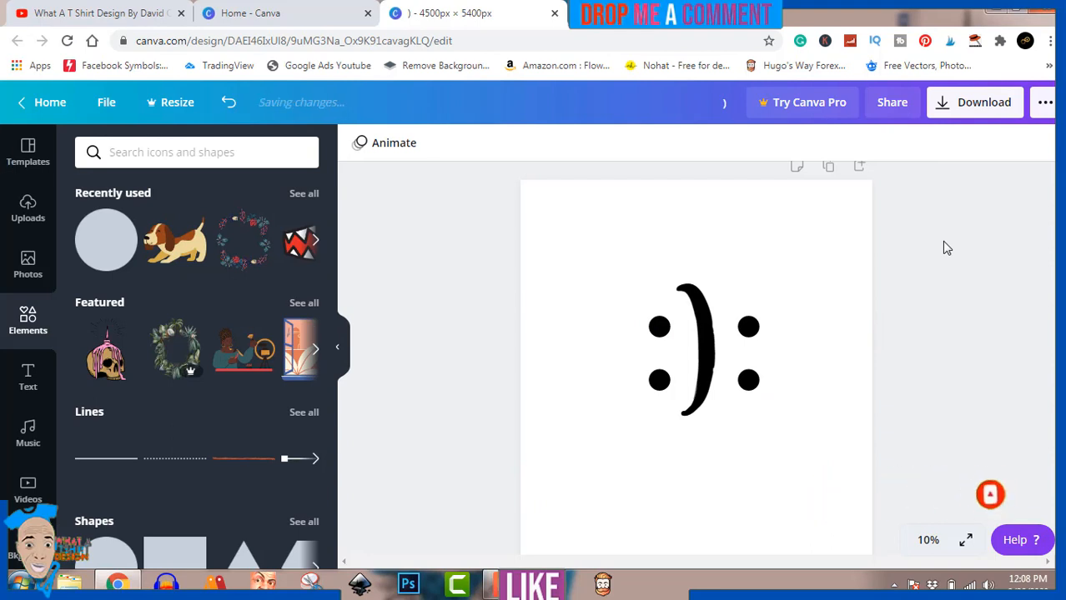
Enlarge the parenthesis to a font size of about 1999 and tilt it slightly counter-clockwise between the two pairs of dots
click(852, 335)
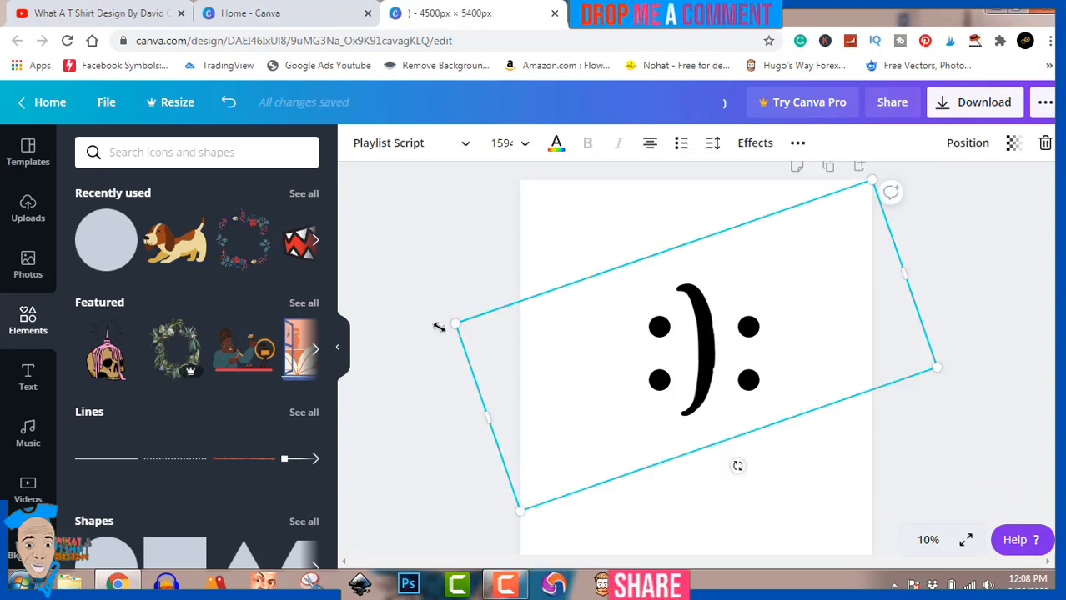
drag(384, 280, 333, 225)
drag(642, 363, 700, 366)
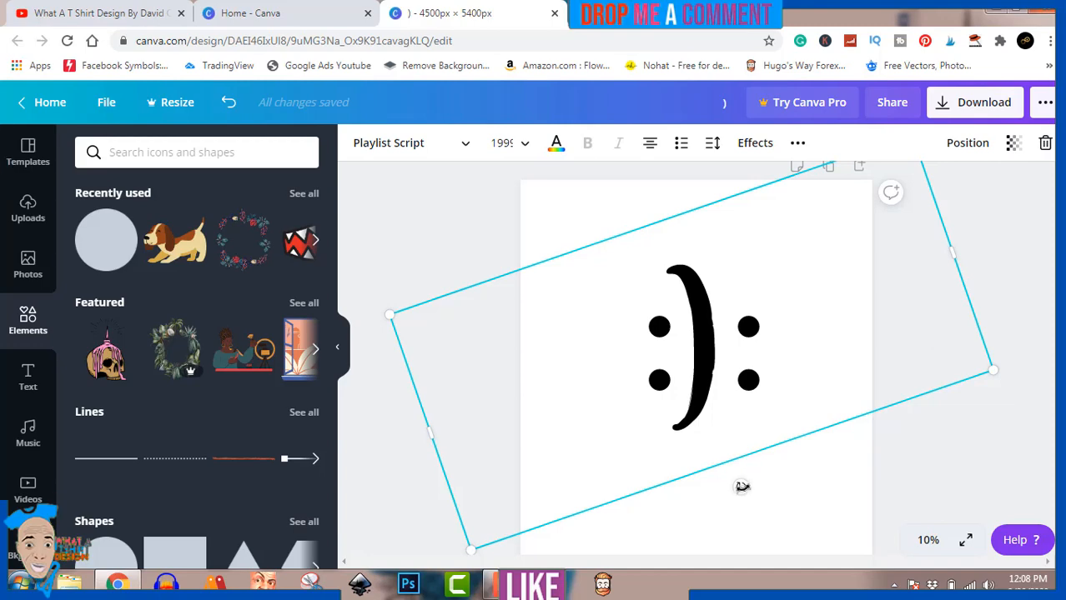
drag(740, 488, 755, 489)
drag(723, 281, 723, 281)
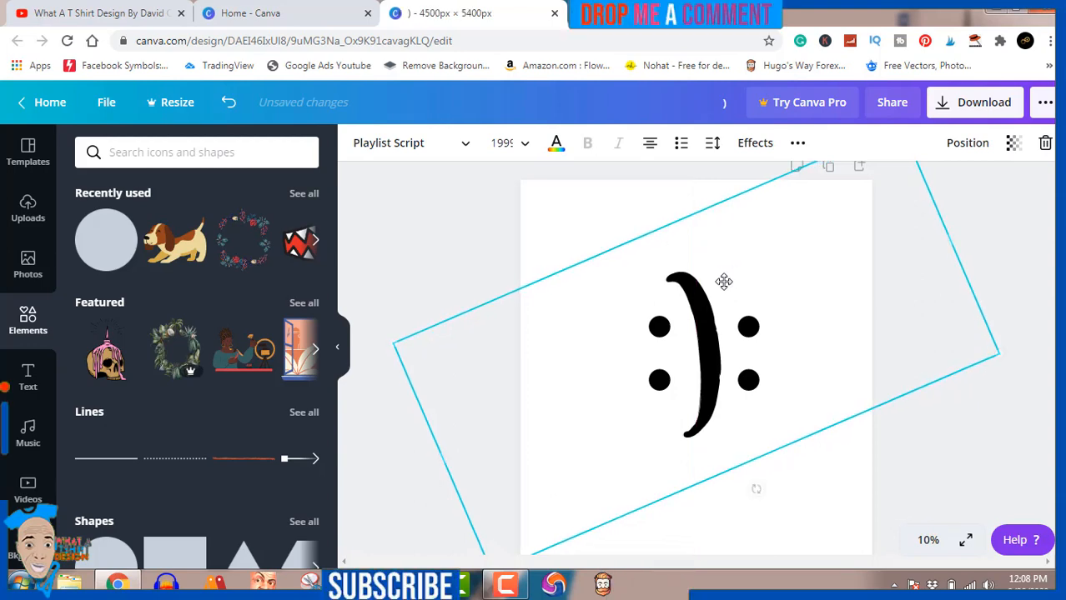
click(959, 425)
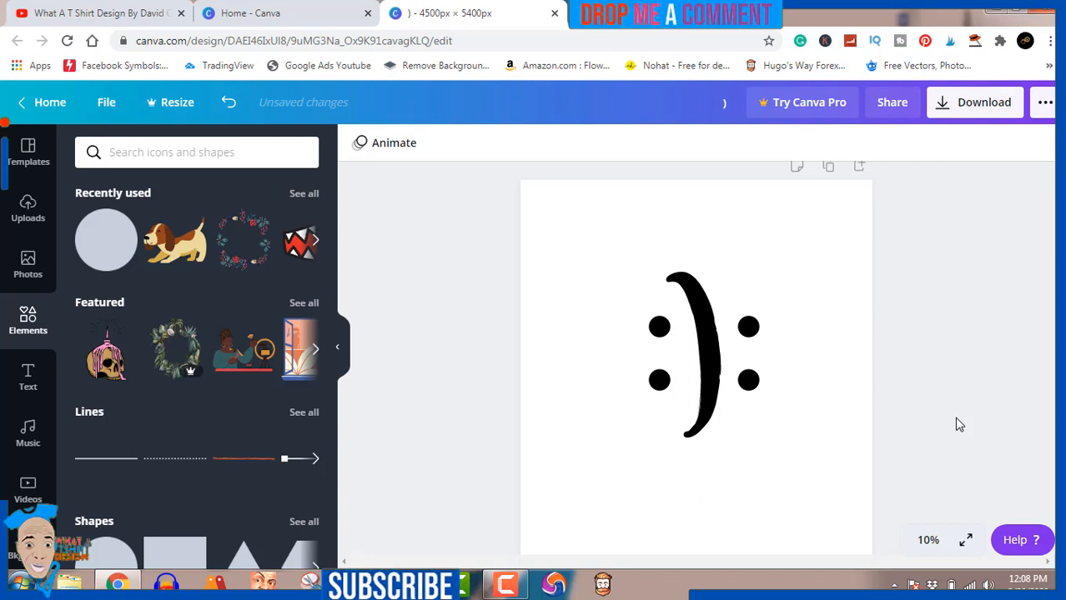
Change the parenthesis's font to Eczar SemiBold and rotate it clockwise until it stands nearly upright
click(716, 379)
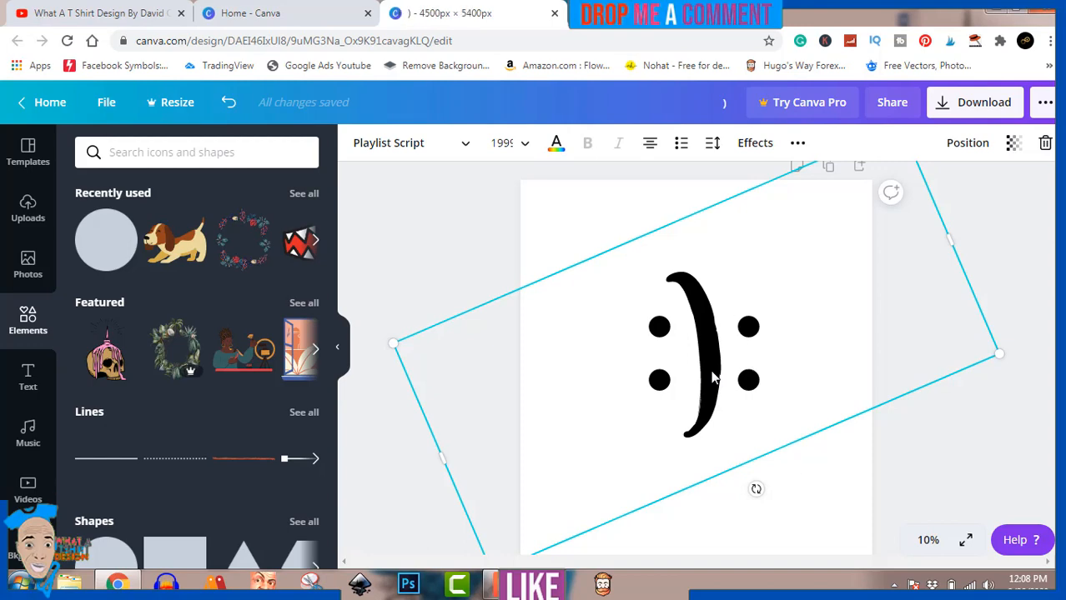
key(ctrl+a)
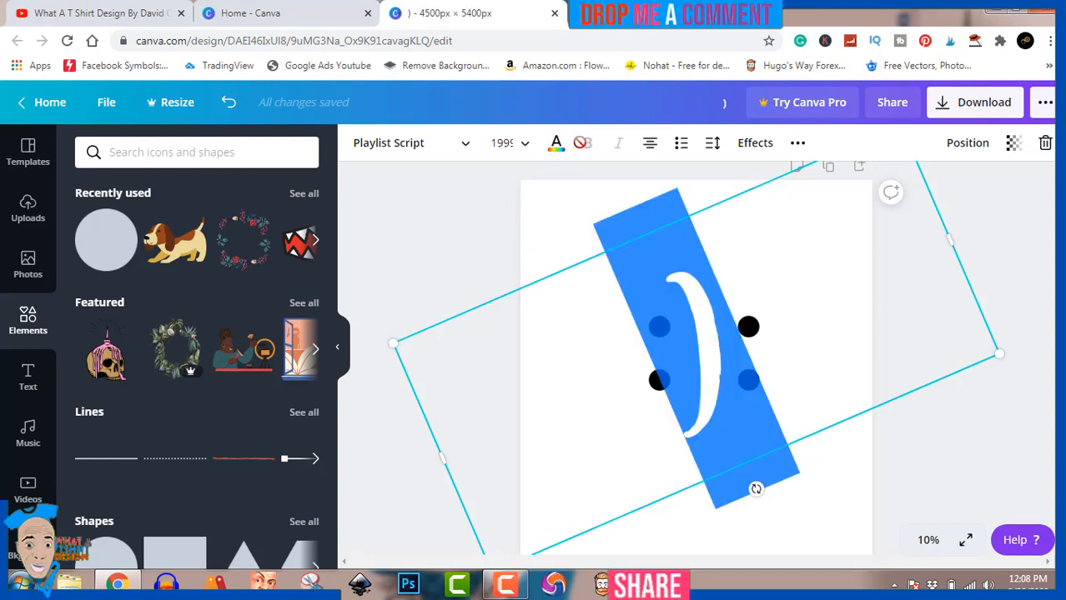
click(435, 145)
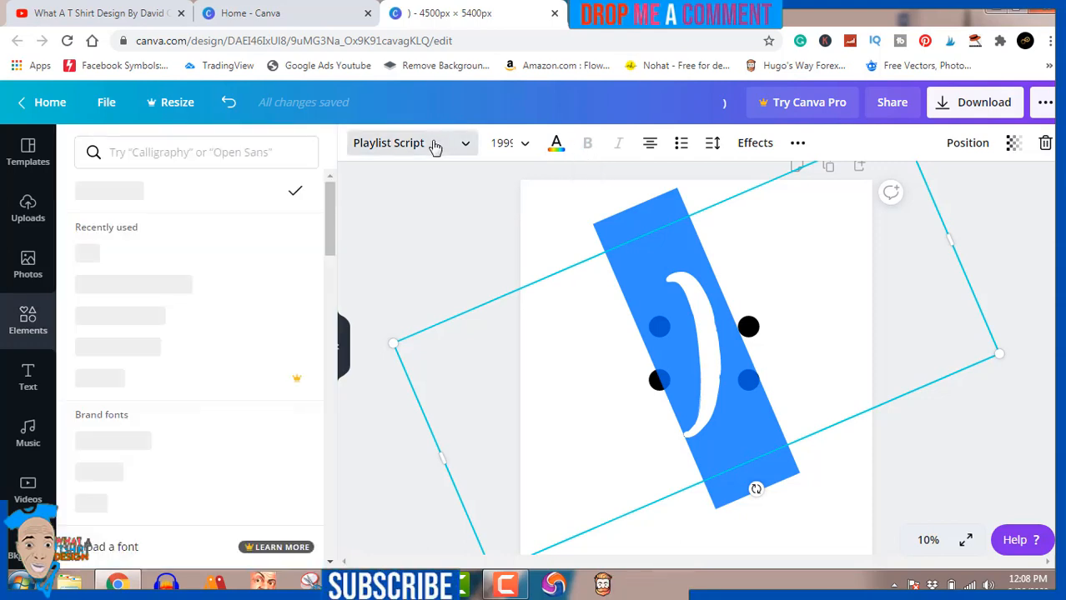
click(124, 319)
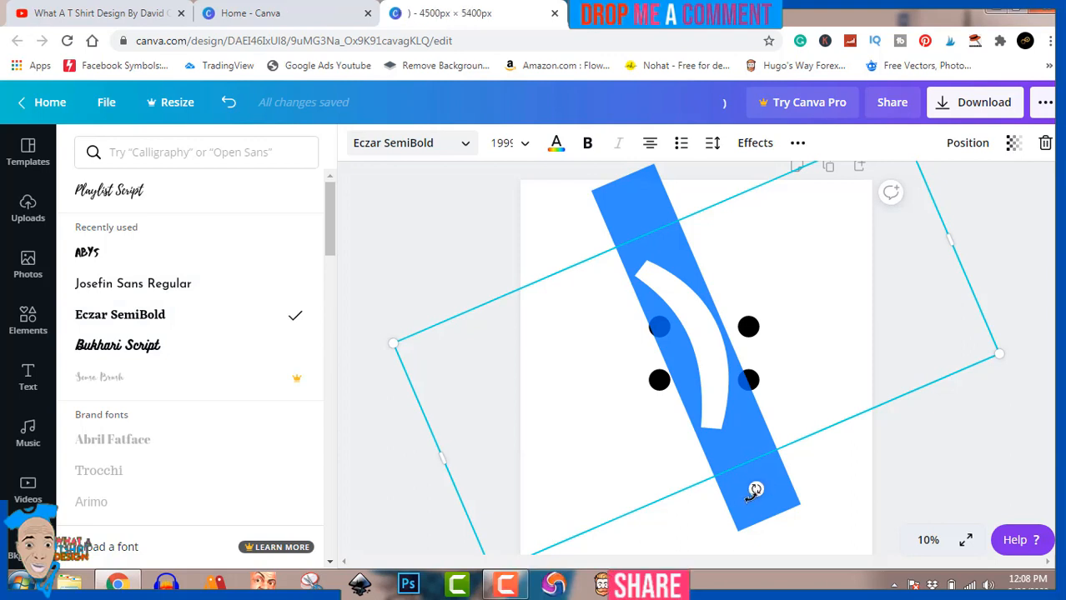
drag(754, 491, 714, 508)
click(1006, 283)
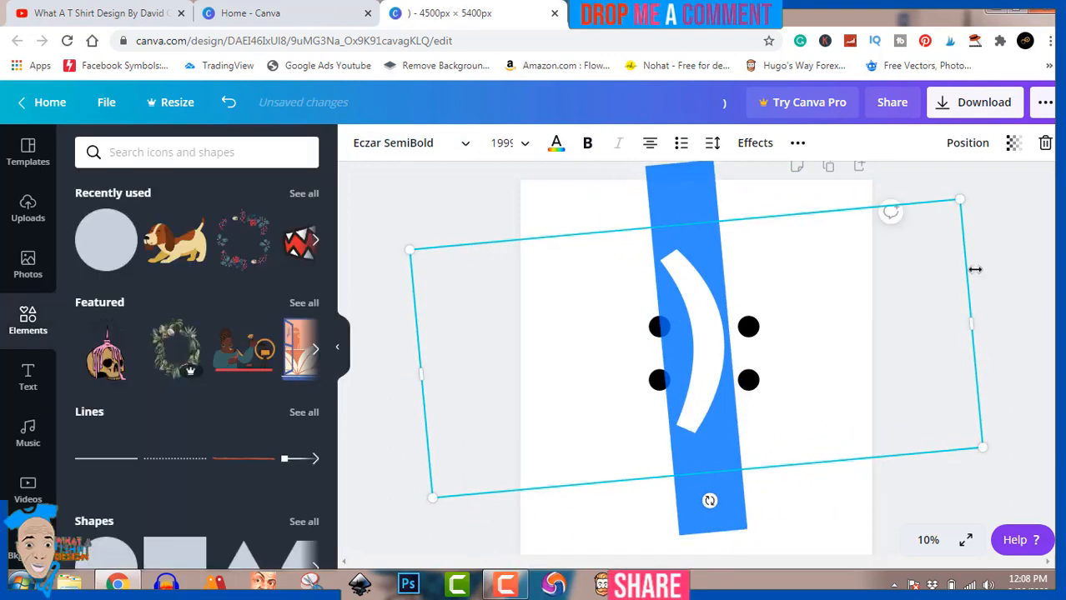
click(1041, 260)
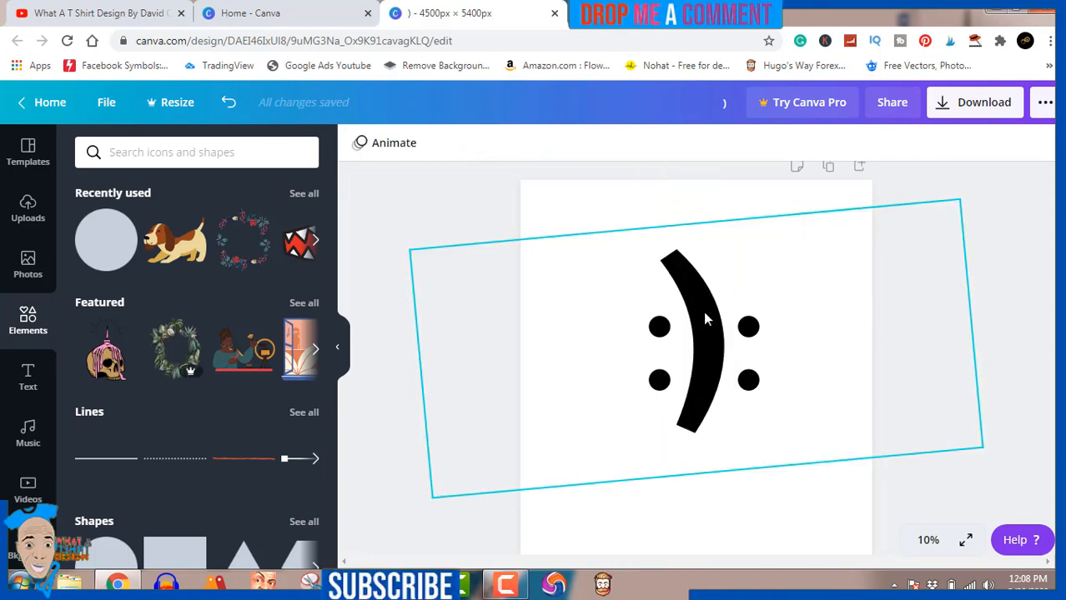
Move the parenthesis down slightly and spread the dots of both pairs further apart vertically, keeping the pairs level
drag(703, 311, 663, 317)
click(659, 327)
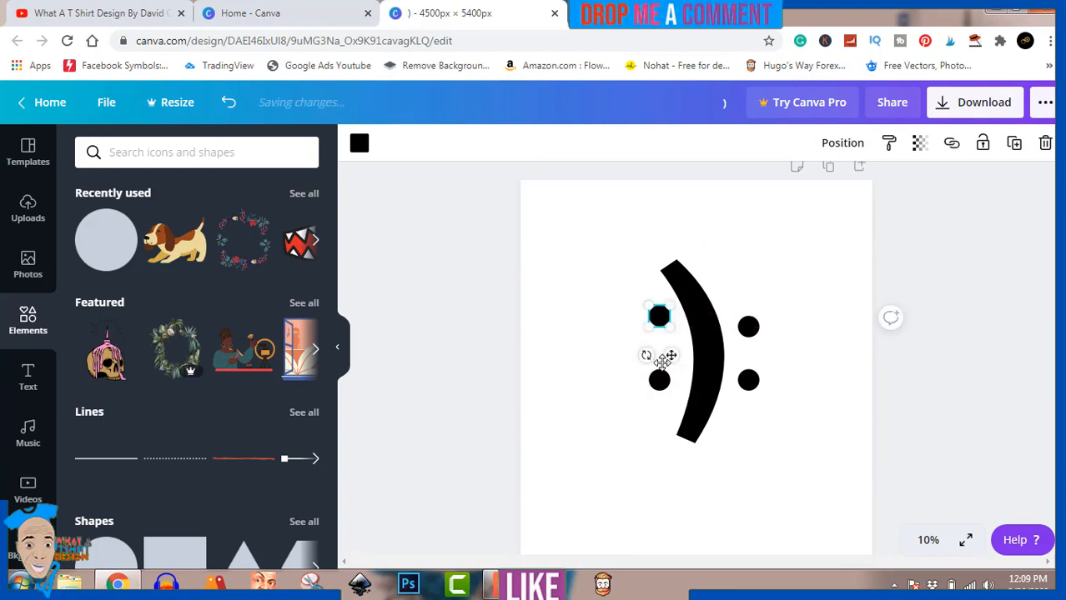
drag(660, 379, 660, 390)
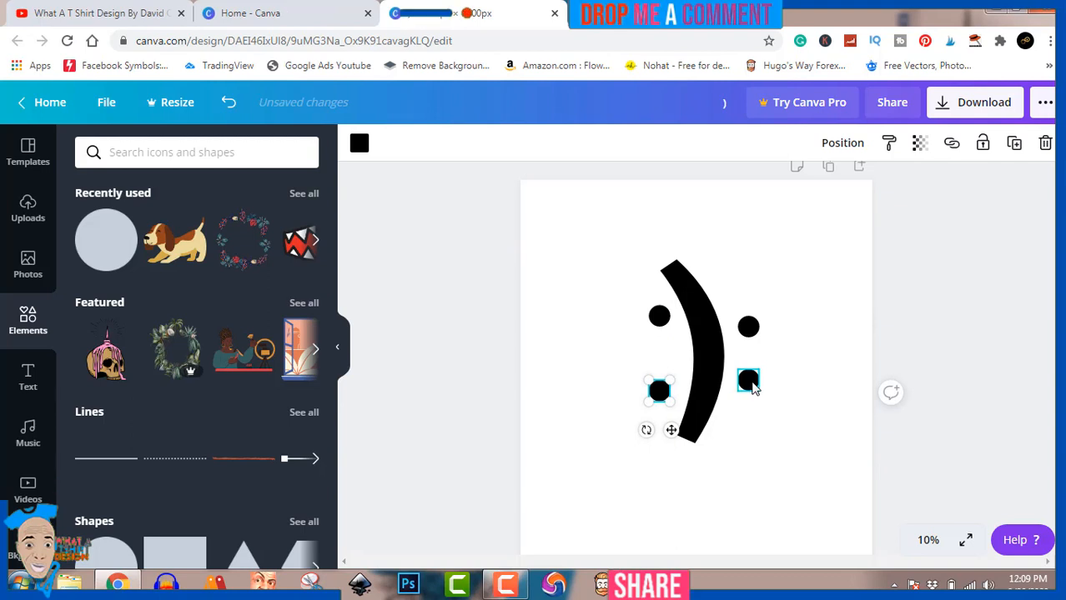
click(911, 303)
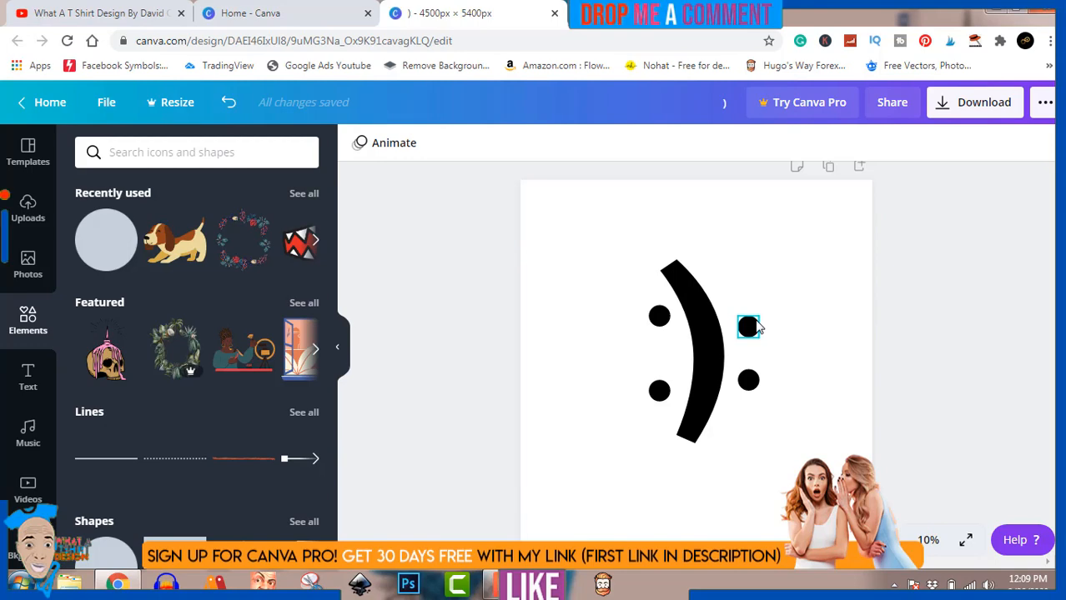
drag(756, 328, 751, 309)
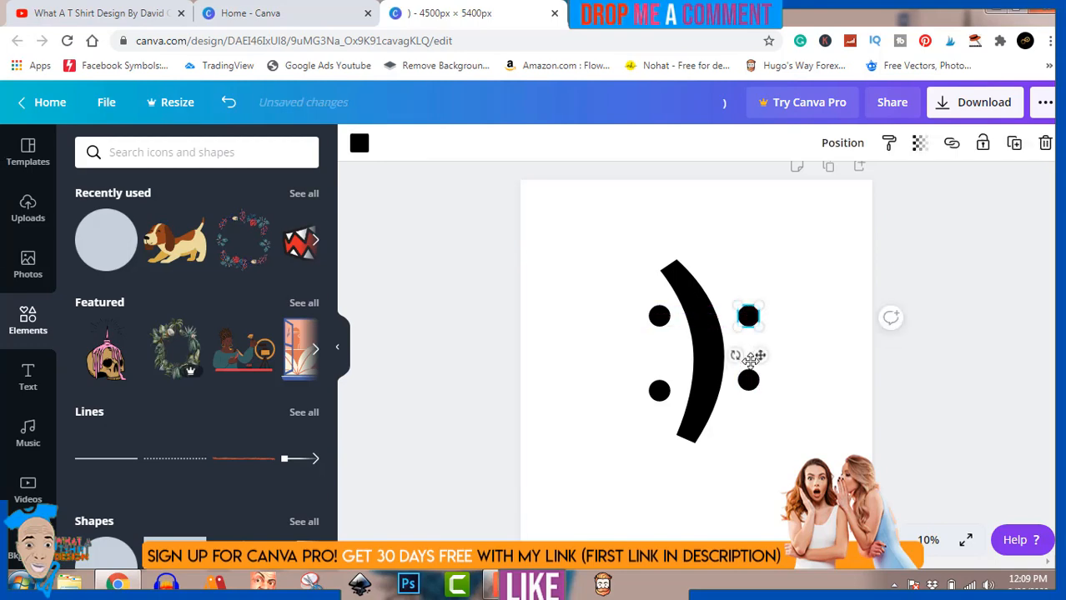
drag(749, 381, 748, 391)
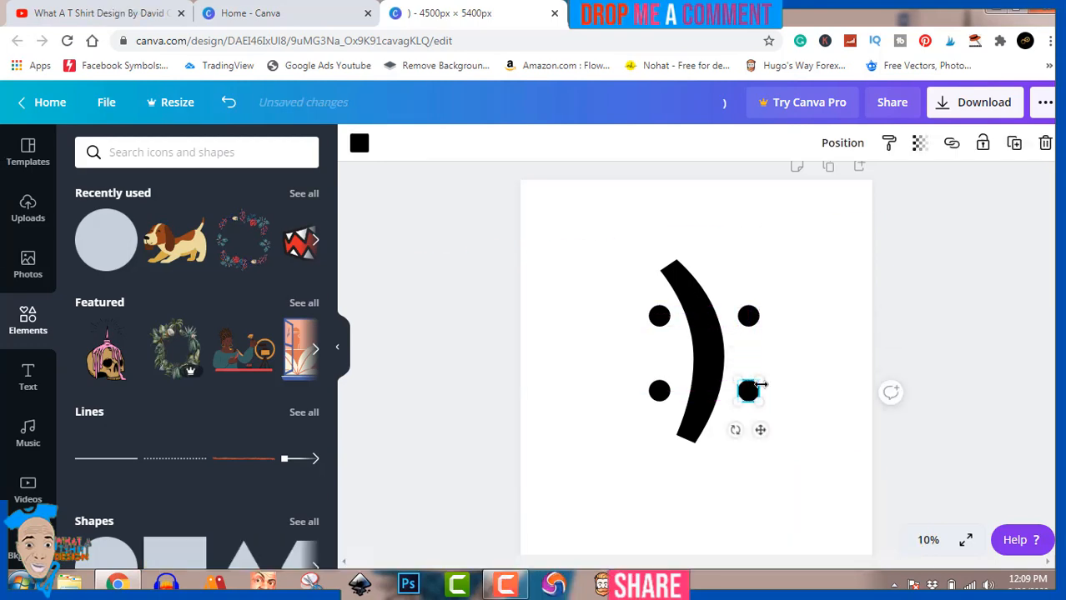
click(992, 340)
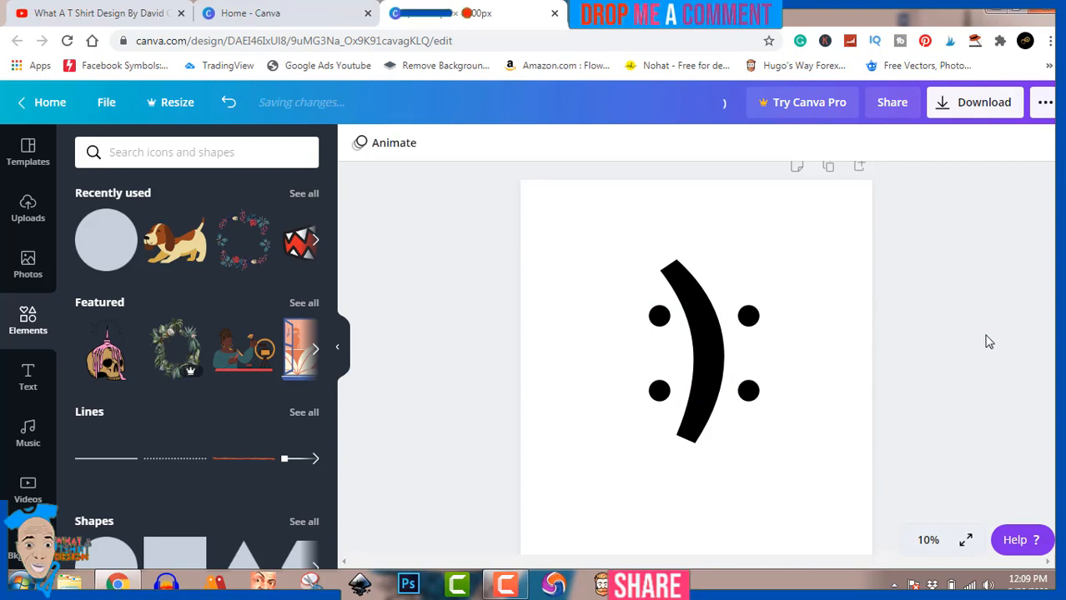
Narrow the parenthesis's text box slightly and move the parenthesis back between the two pairs of dots
scroll(696, 358, down, 1)
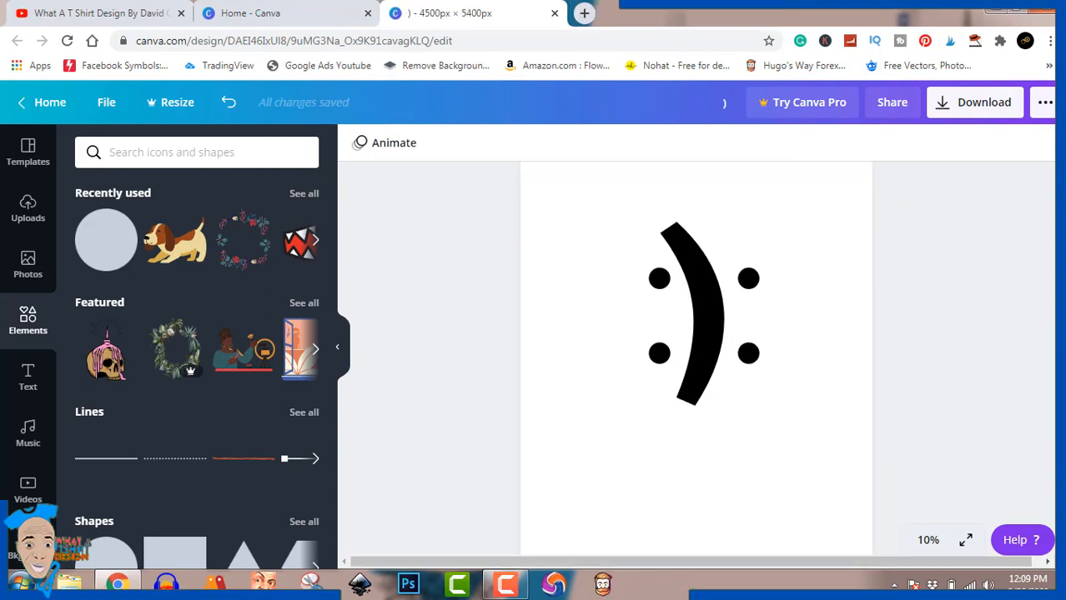
click(706, 315)
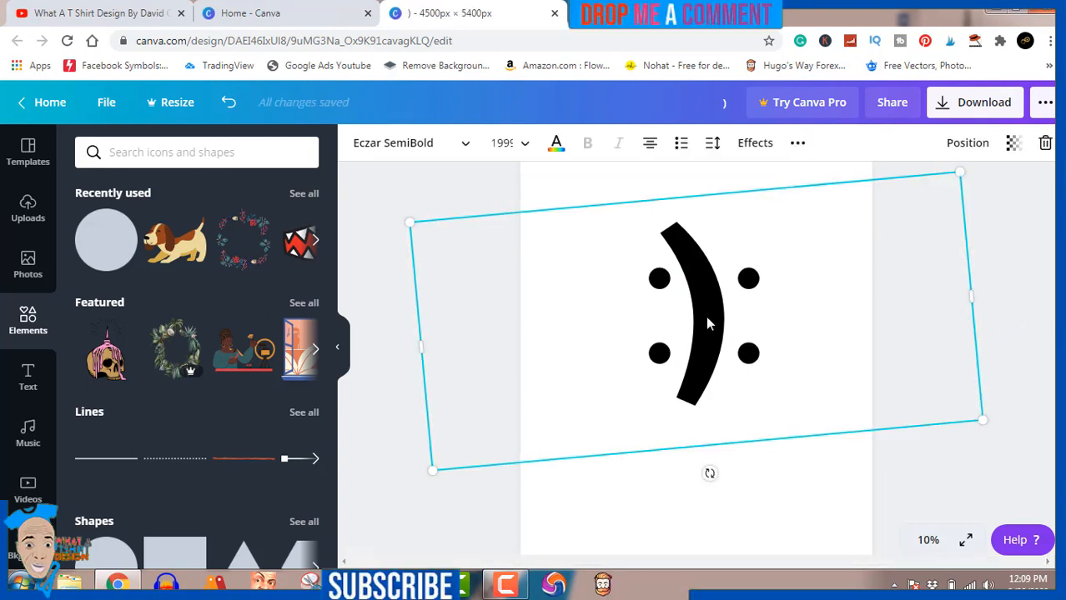
drag(949, 303, 945, 304)
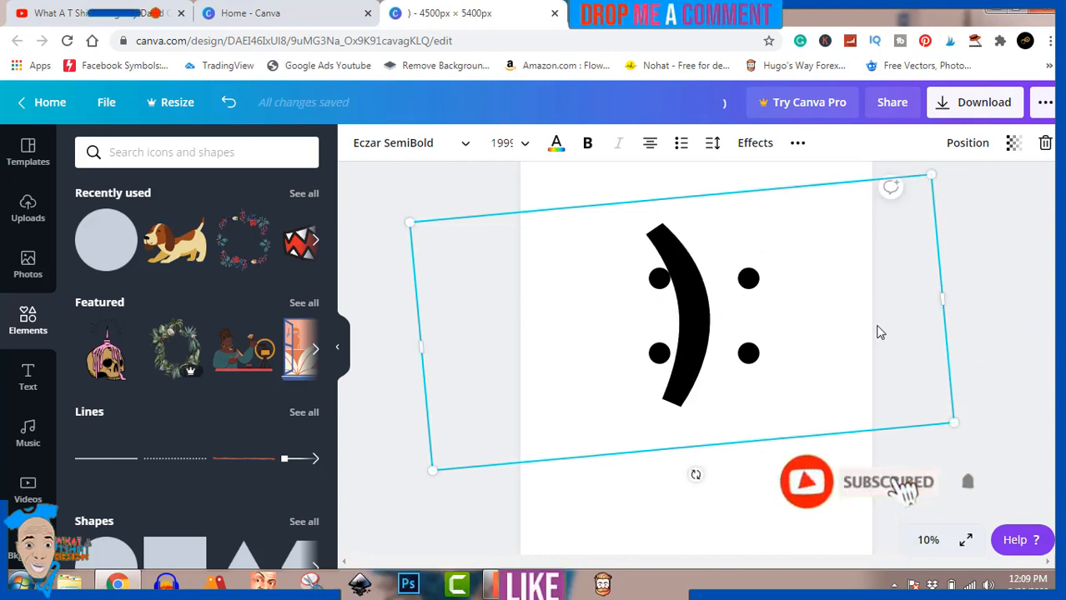
drag(880, 334, 887, 324)
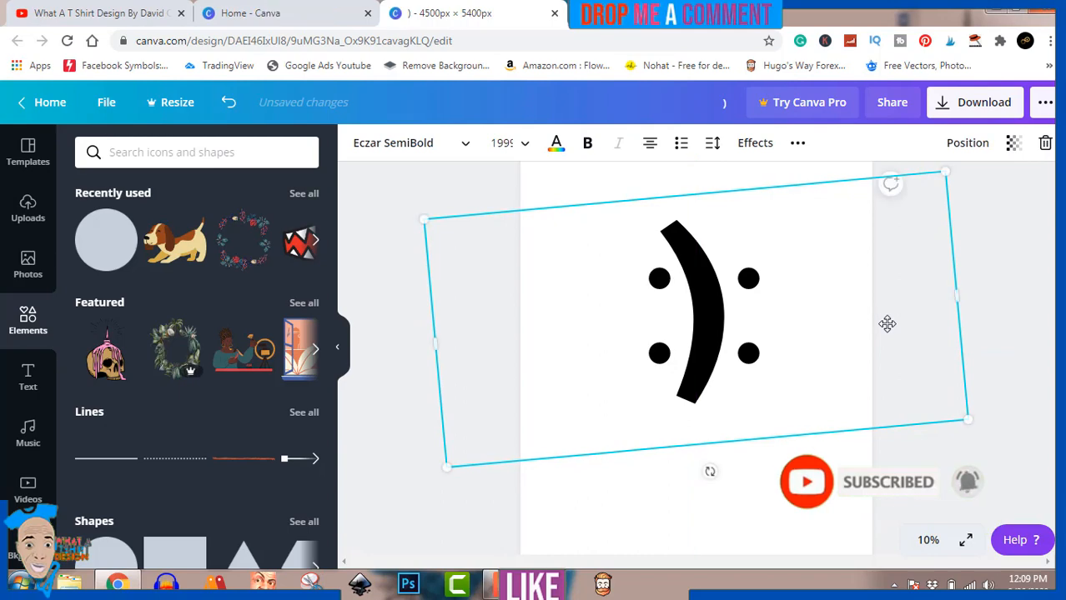
Change the parenthesis's font to Josefin Sans Regular and shift it slightly down and towards the outer dots
double_click(713, 342)
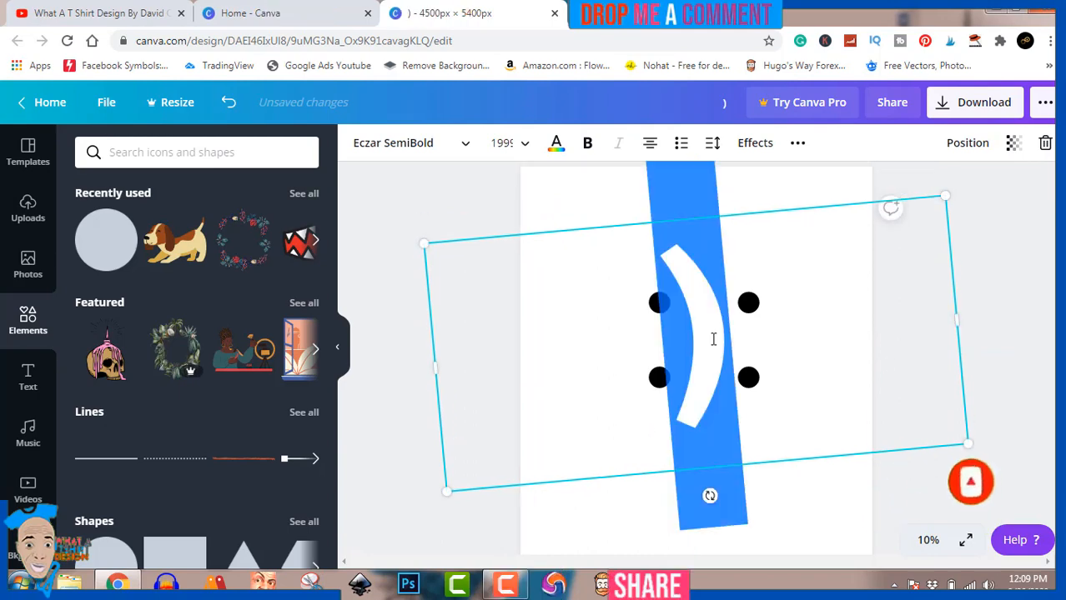
click(424, 149)
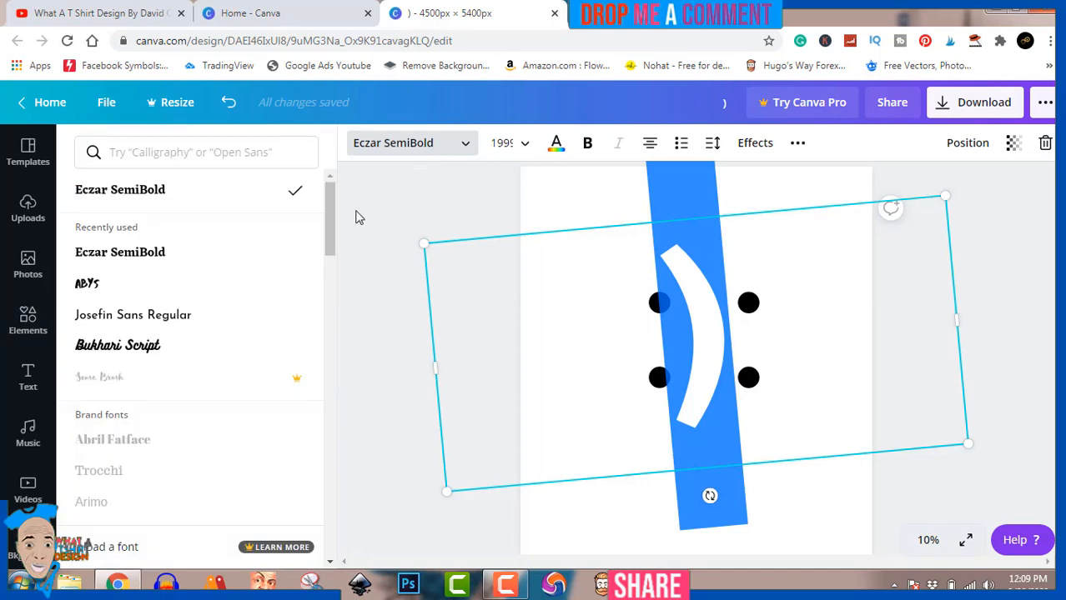
click(171, 321)
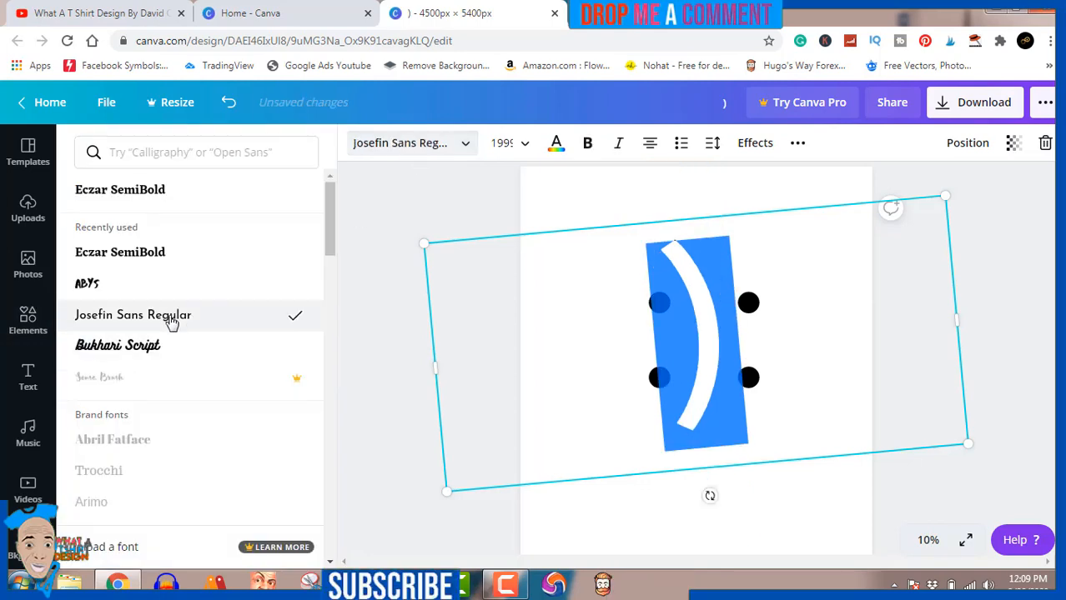
click(988, 284)
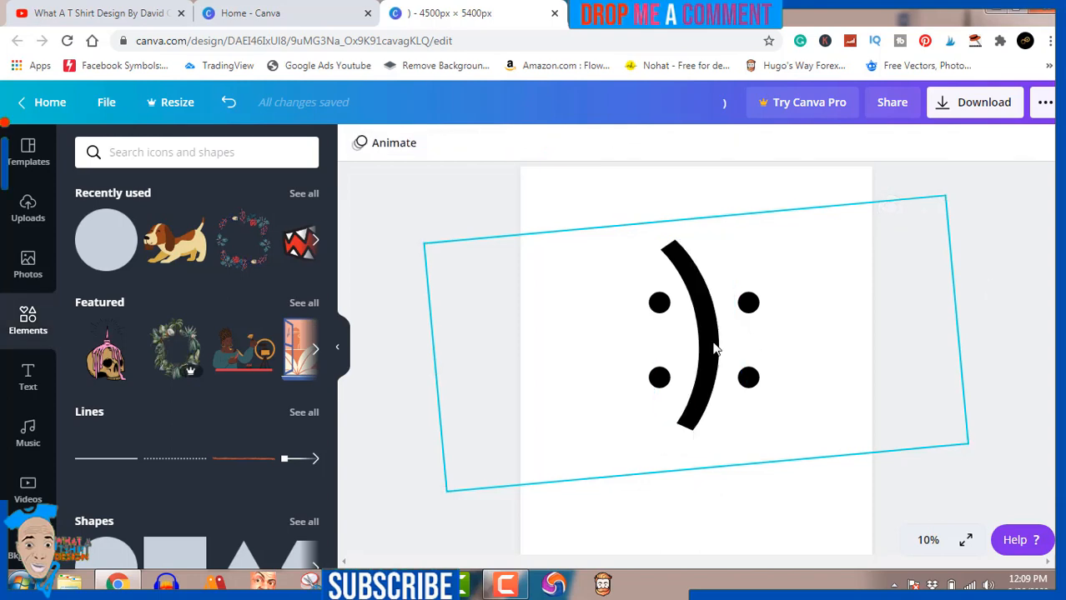
drag(714, 342, 717, 346)
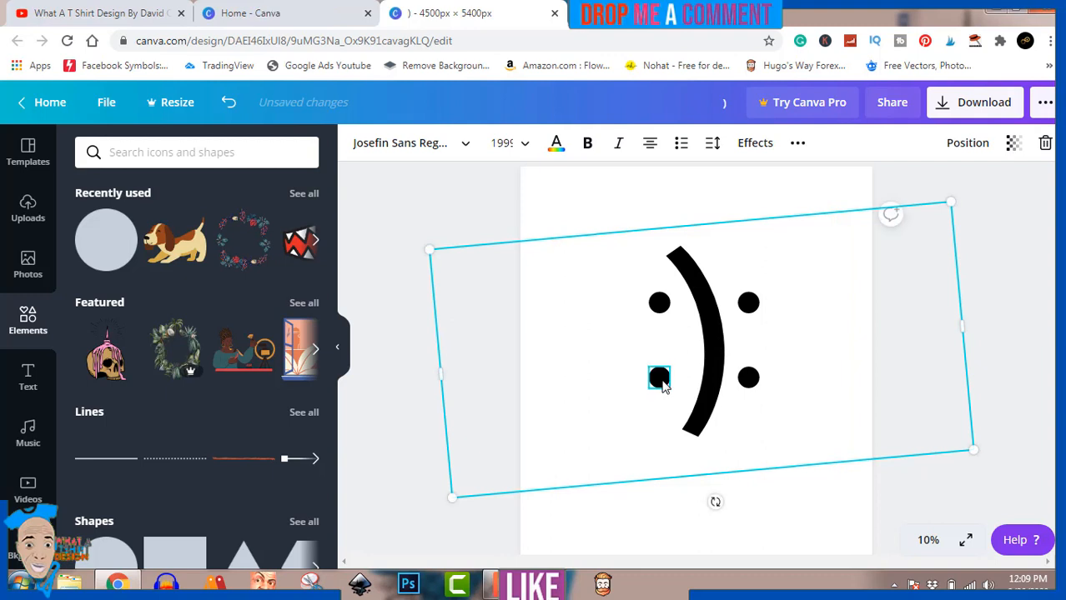
Lower the upper dot of each pair slightly, keeping the four dots aligned in a rectangle around the parenthesis
drag(659, 377, 670, 369)
mouse_move(659, 302)
mouse_down()
mouse_move(669, 303)
mouse_move(661, 308)
mouse_up()
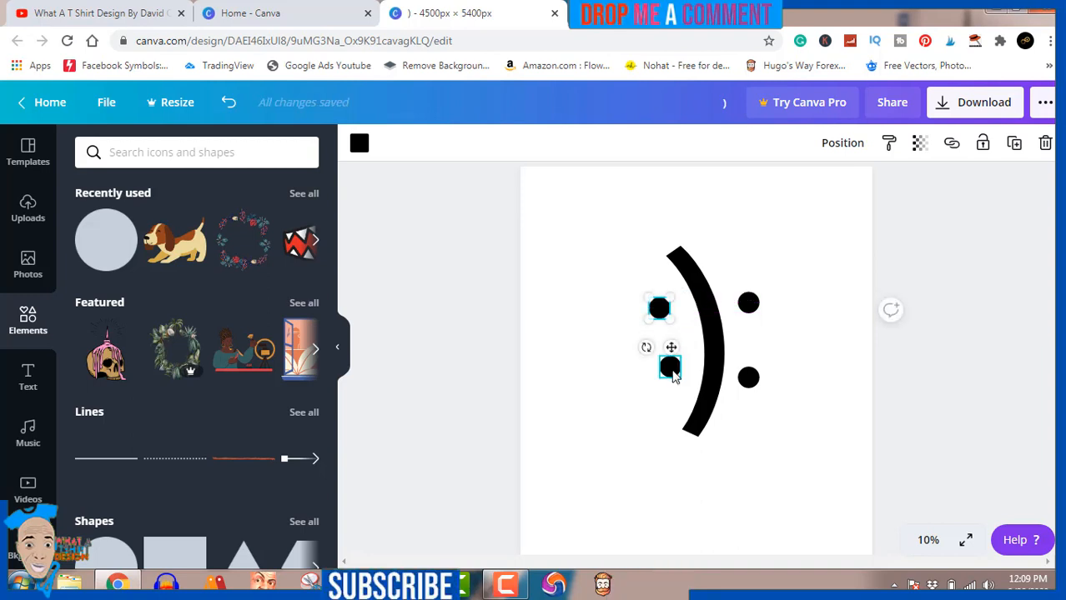
drag(669, 366, 659, 377)
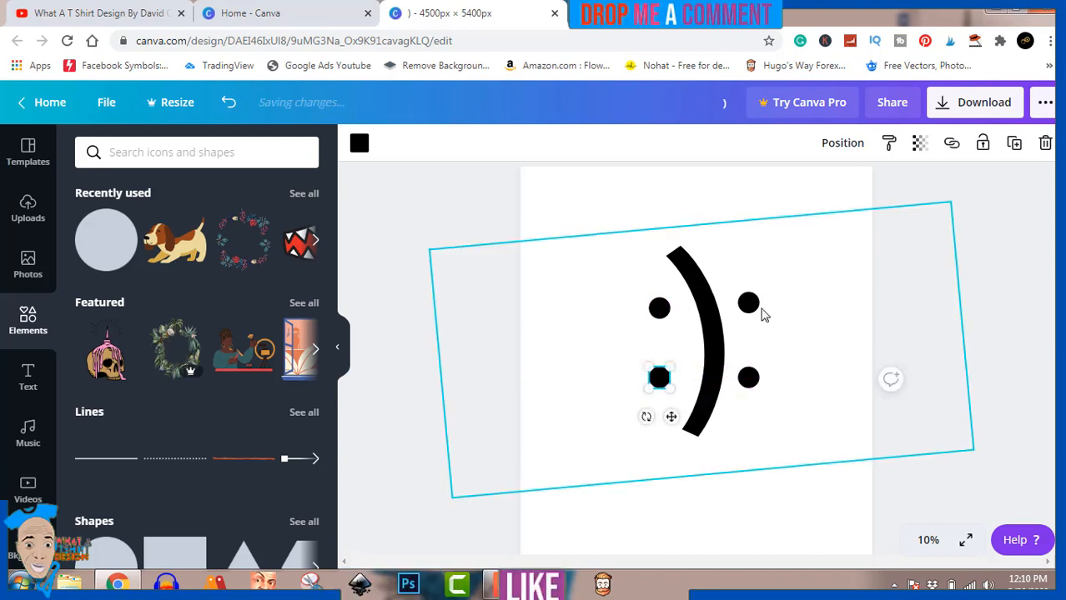
drag(753, 306, 753, 313)
click(967, 273)
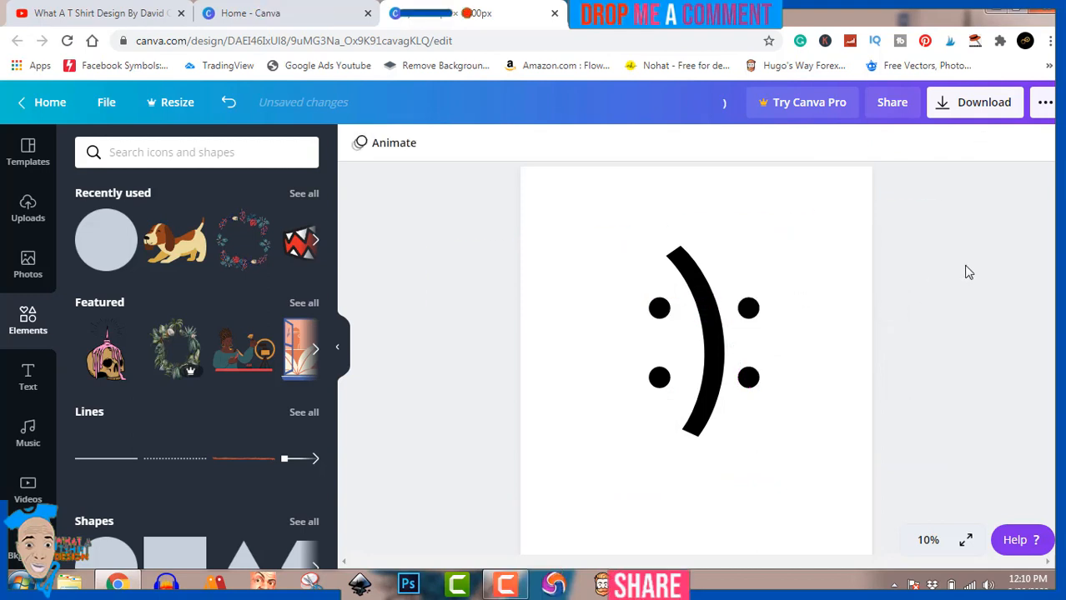
Add the "Thank you!" text template, enlarge it and place it below the parenthesis near the page's lower edge
scroll(805, 371, down, 2)
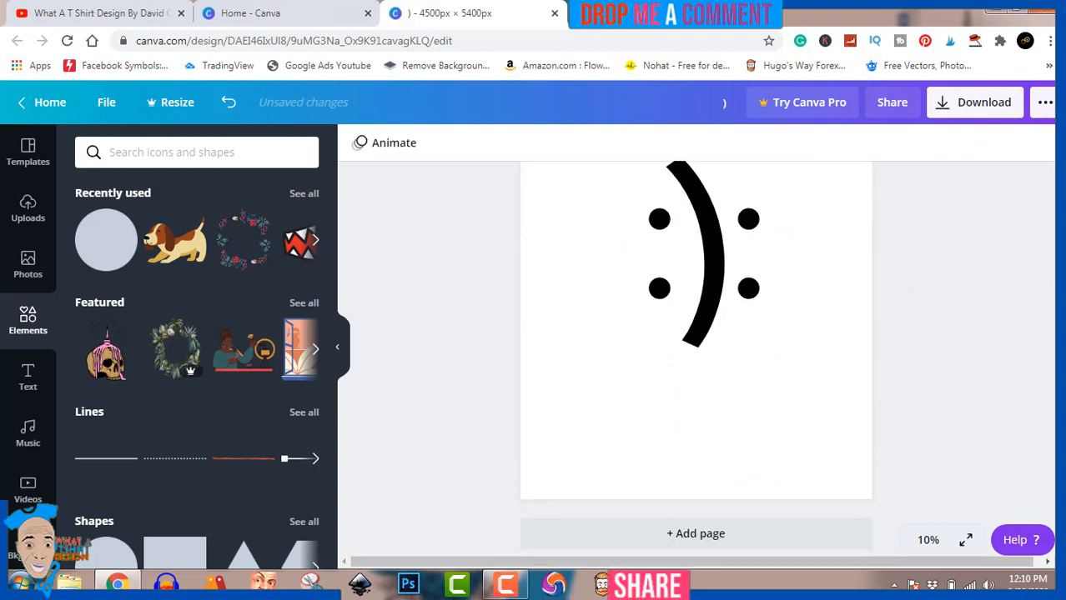
click(29, 379)
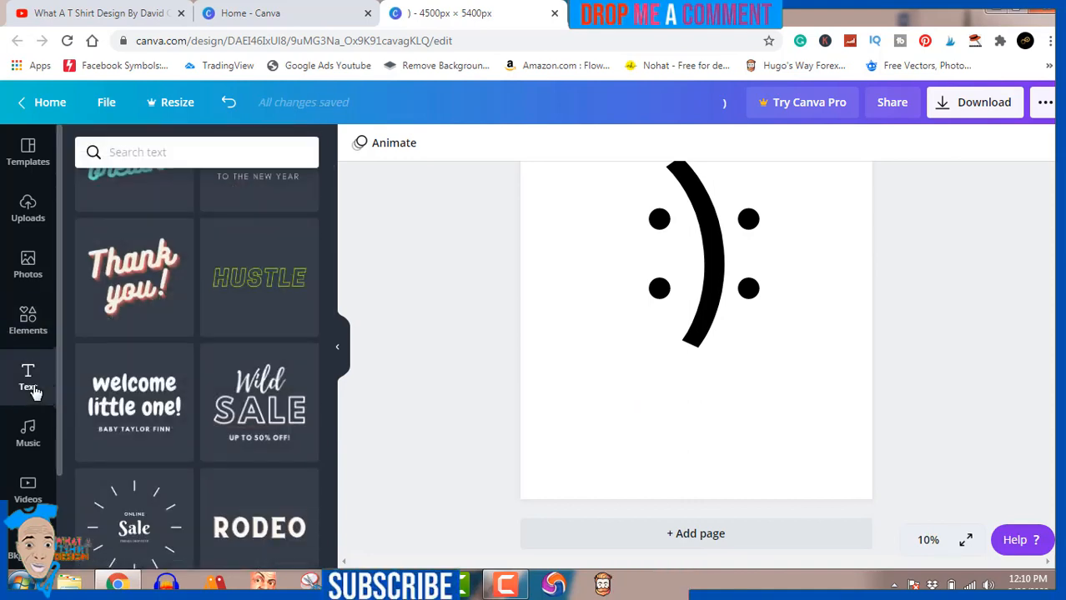
click(143, 287)
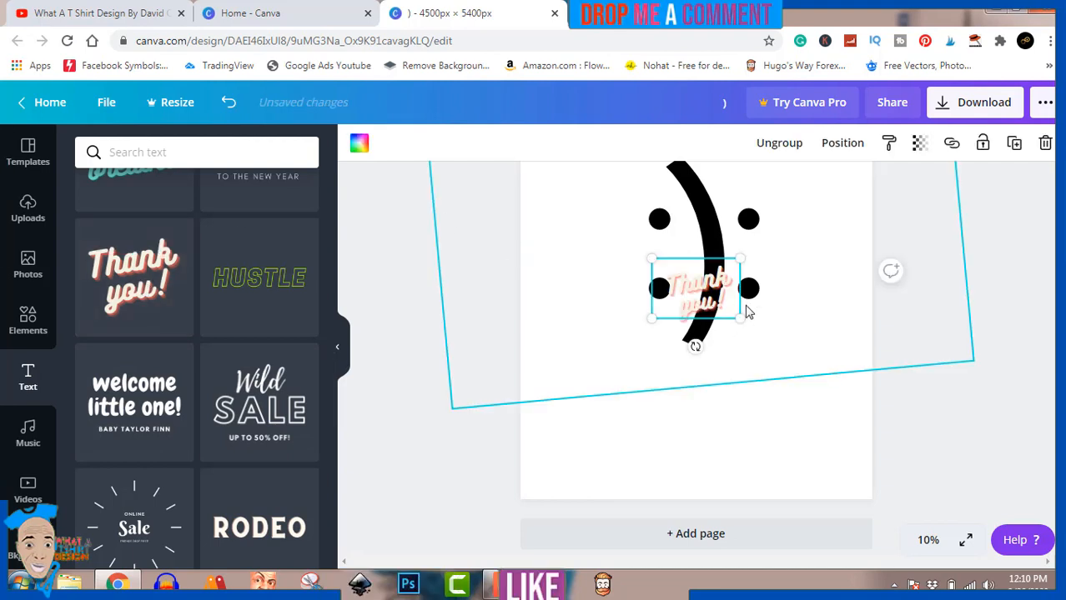
drag(739, 317, 865, 413)
drag(794, 308, 714, 394)
Replace the template's wording with "Pick" on the first line and "one!" on the second
double_click(719, 385)
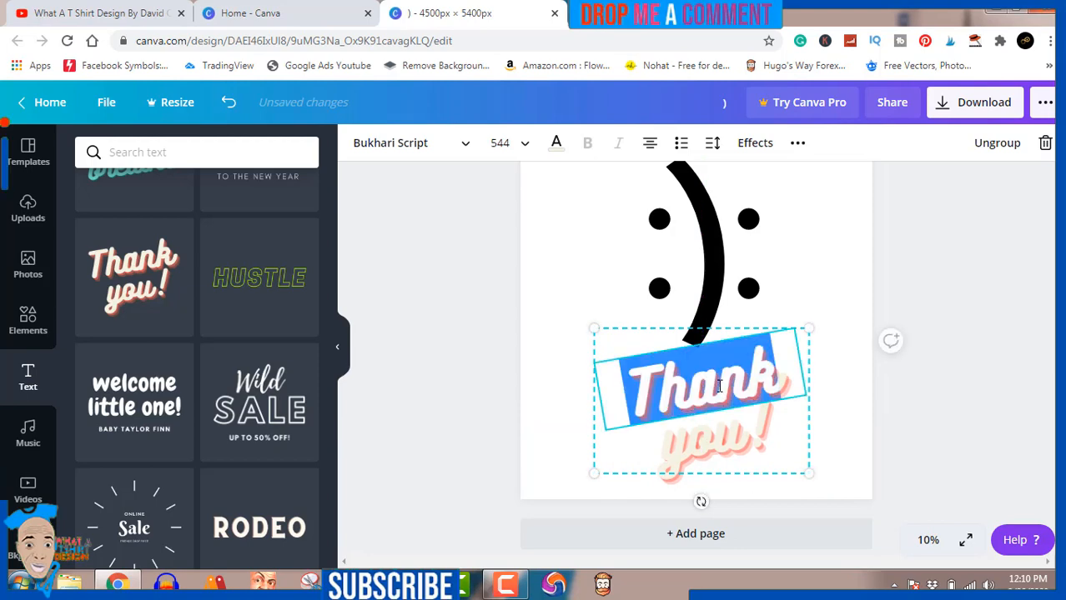
text(Pick)
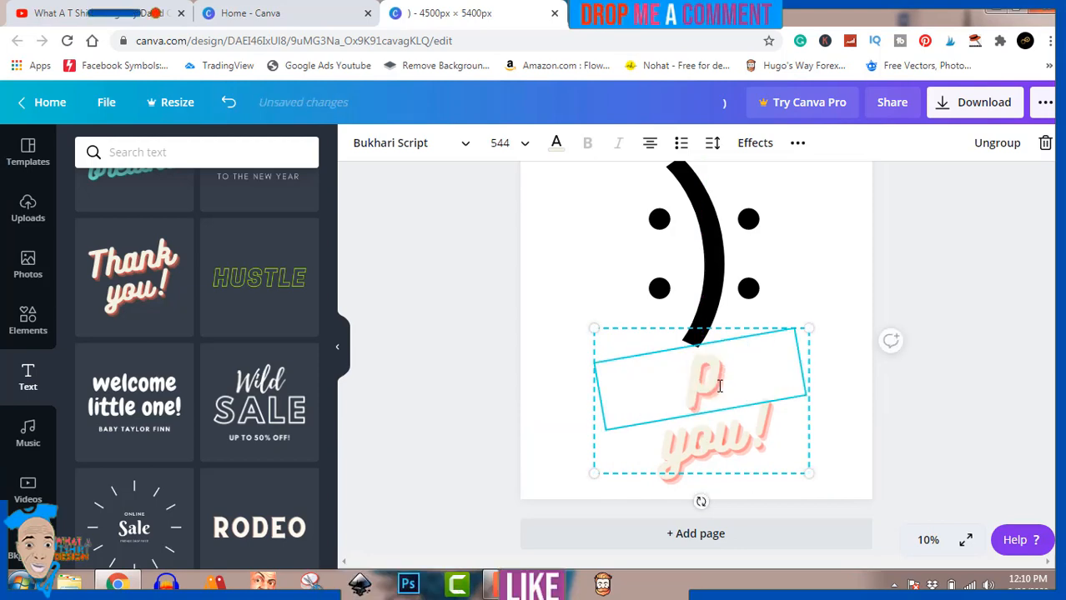
click(724, 451)
click(724, 446)
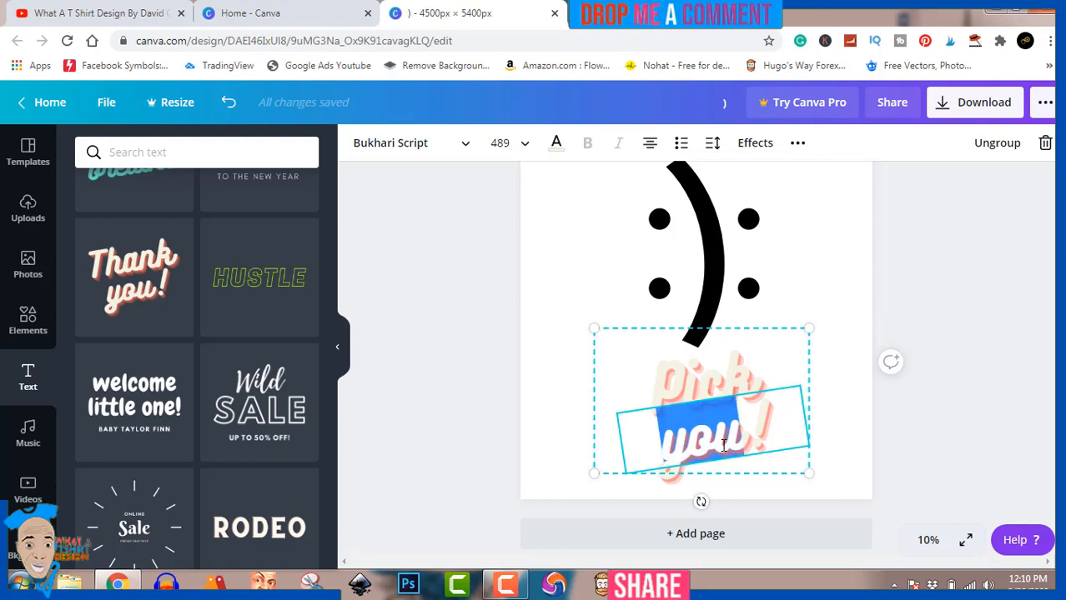
text(o)
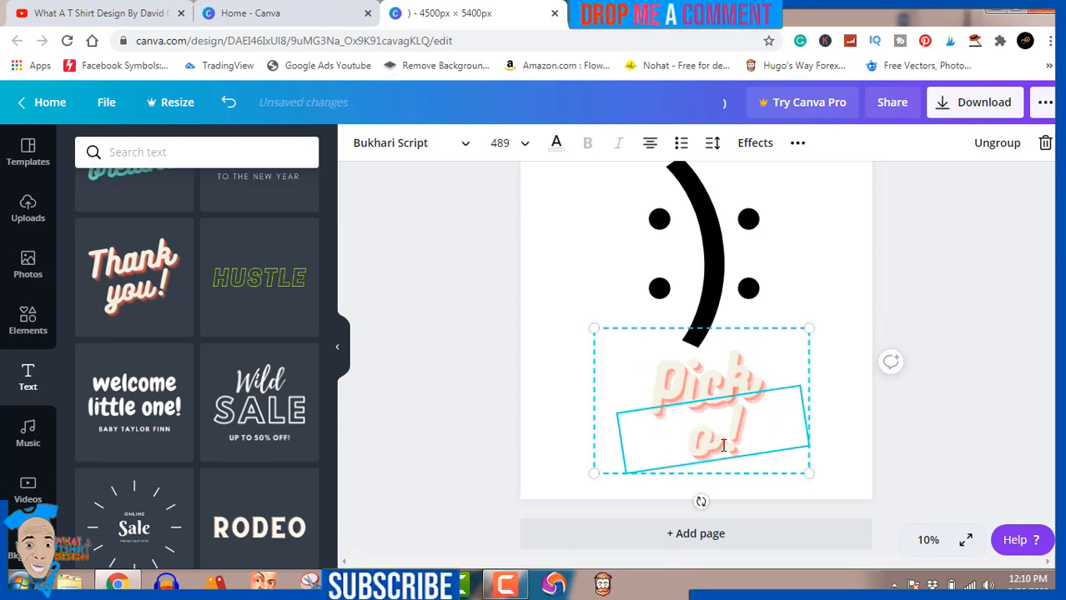
text(ne)
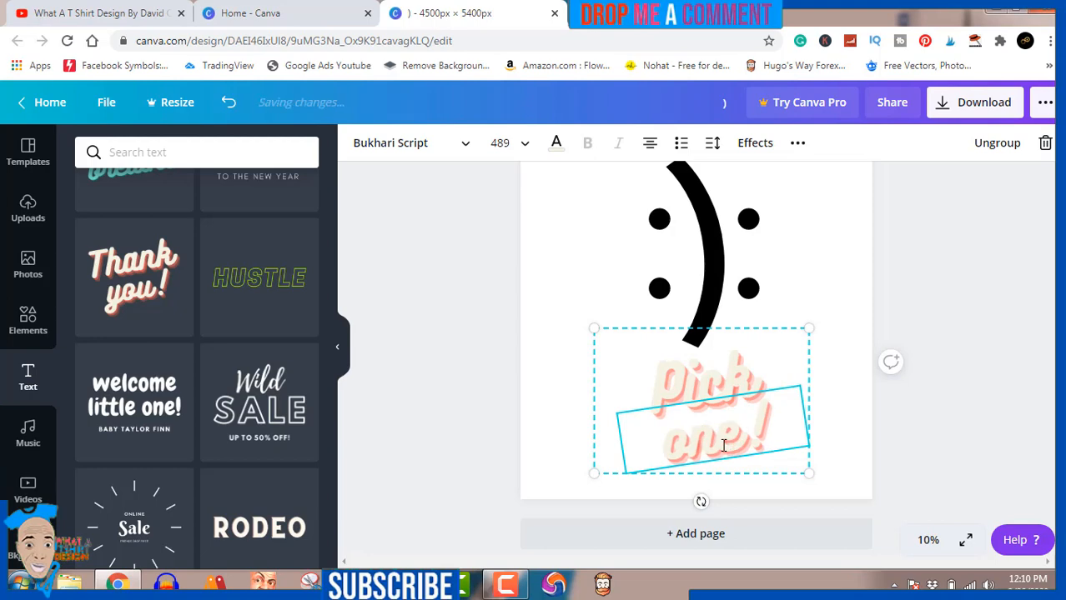
Change the colour of both text lines, "Pick" and "one!", to black
click(682, 385)
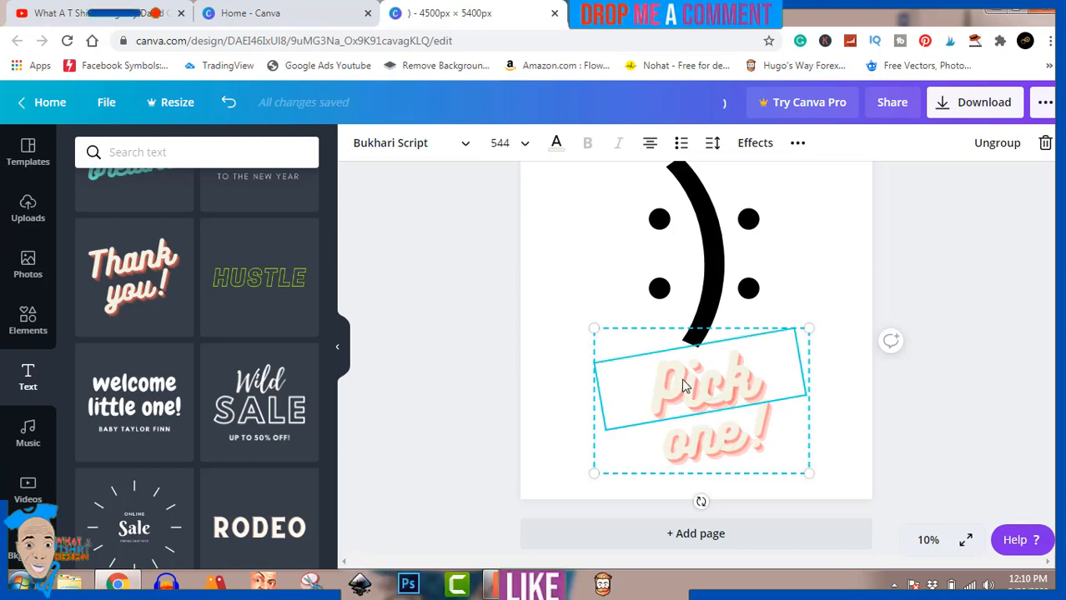
click(557, 149)
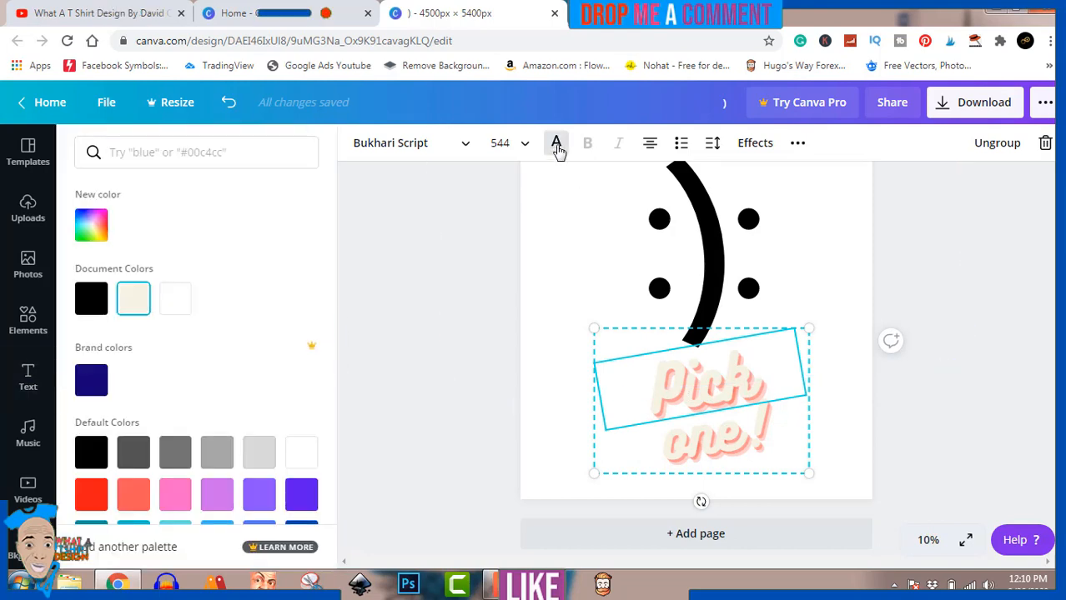
click(92, 298)
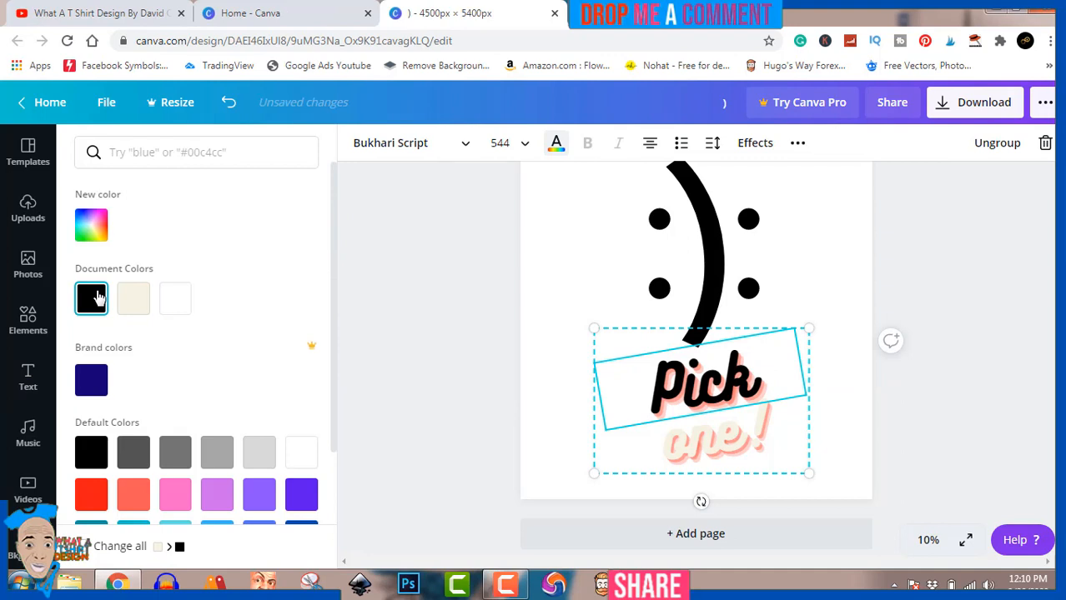
click(699, 463)
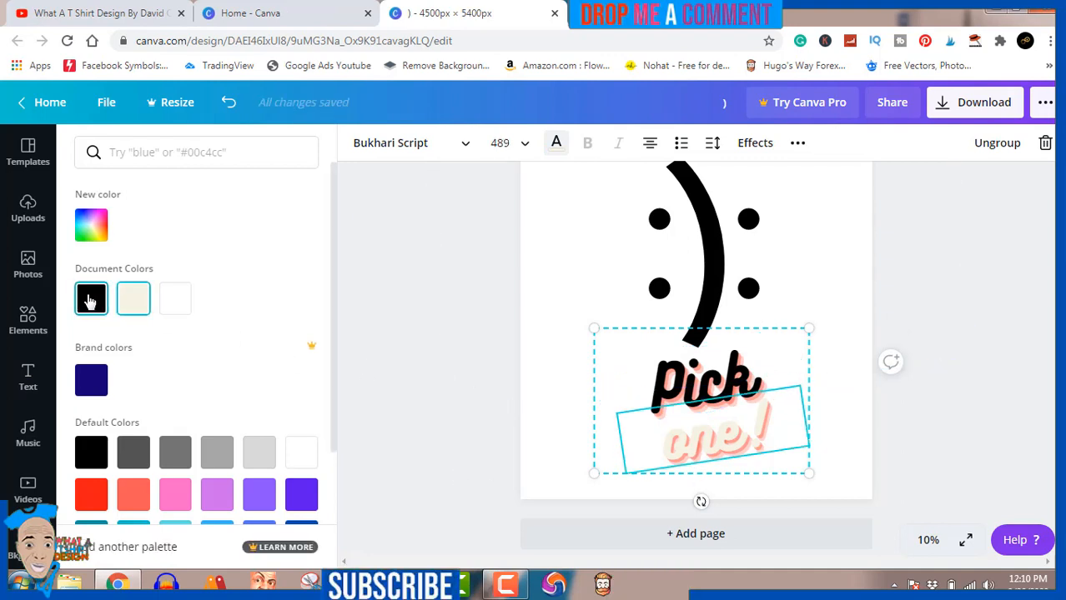
click(90, 301)
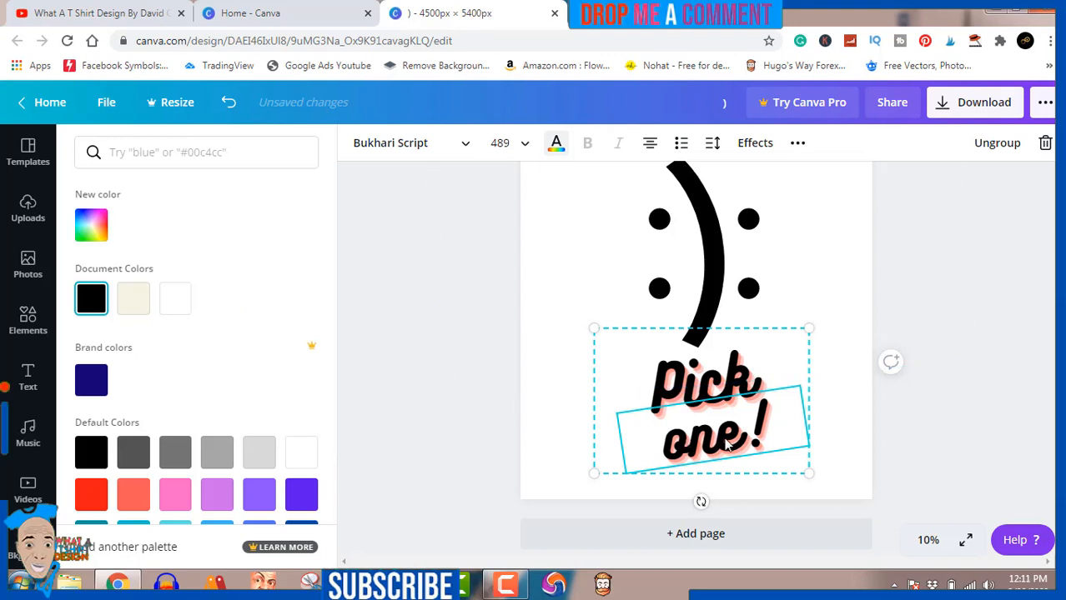
Capitalise the first letter of the second line so it reads "One!", and deselect the text
double_click(690, 433)
click(690, 433)
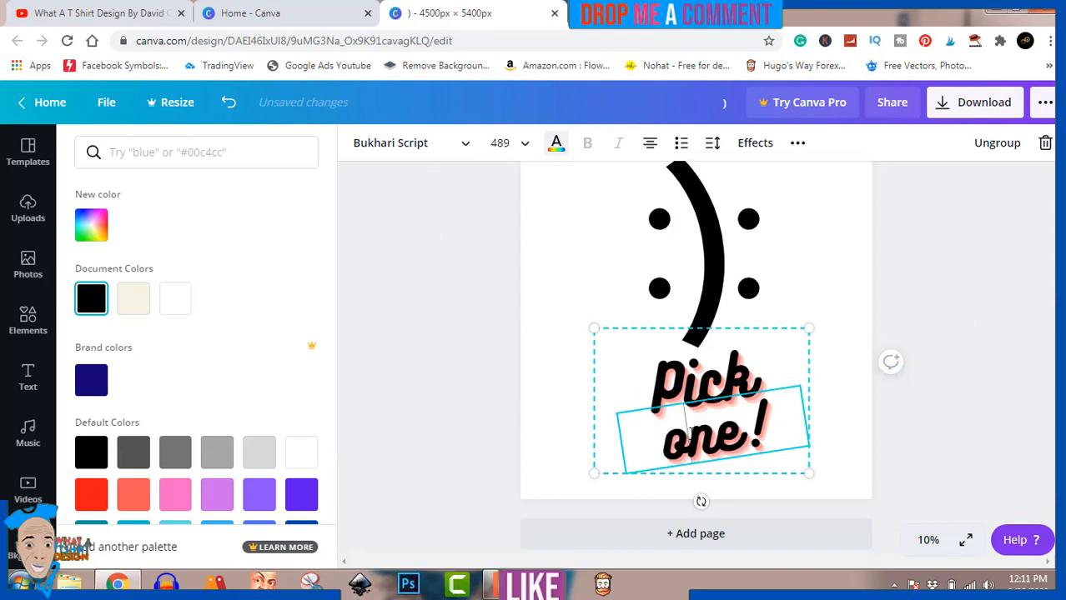
drag(691, 434, 668, 435)
key(BackSpace)
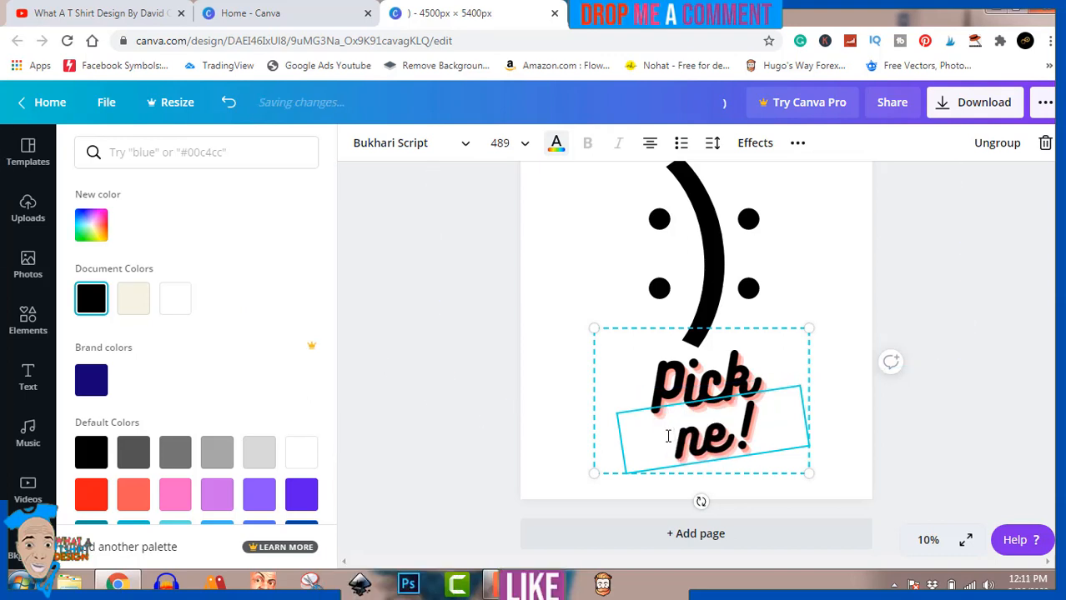
text(O)
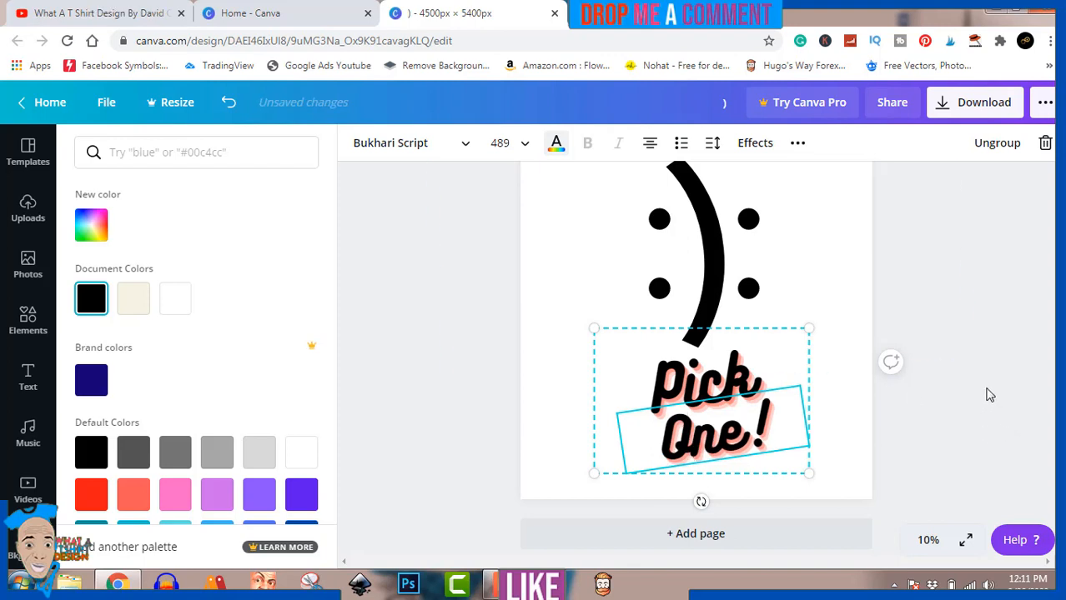
click(979, 384)
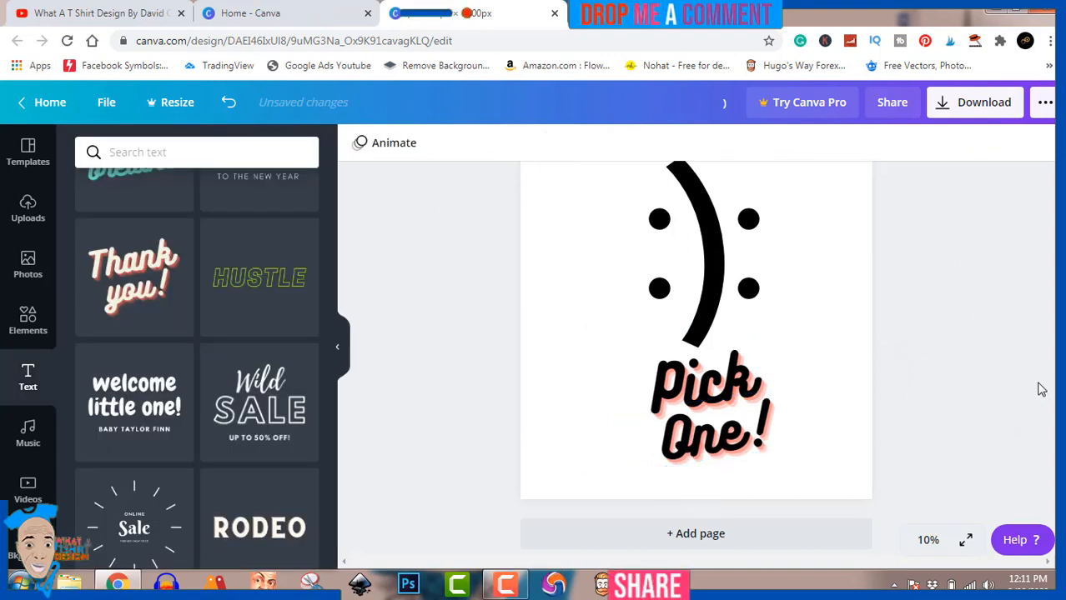
scroll(1041, 389, up, 1)
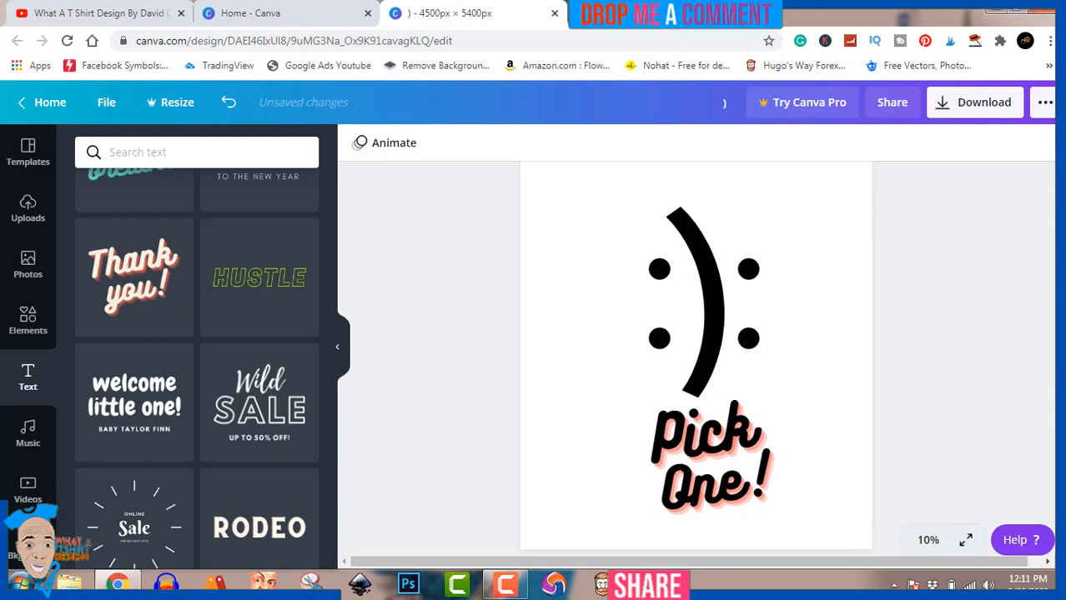
scroll(696, 350, down, 1)
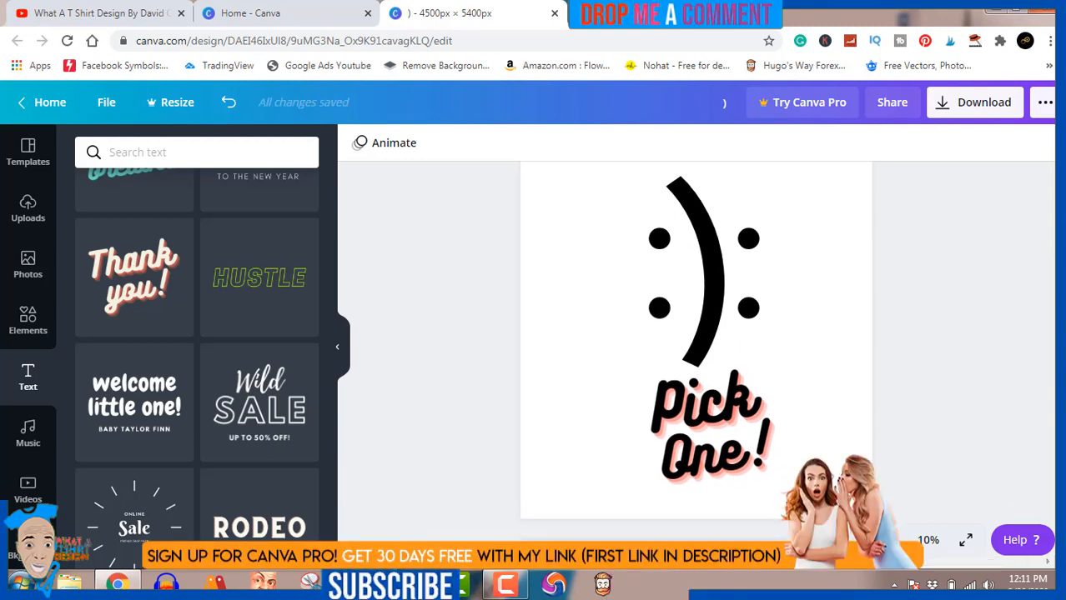
click(522, 584)
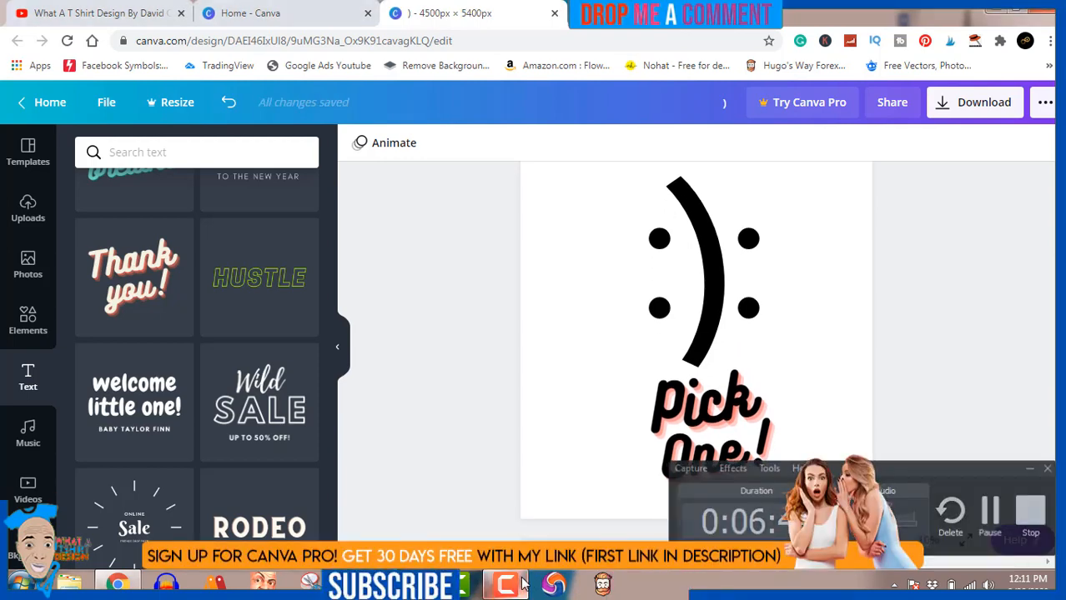
click(523, 584)
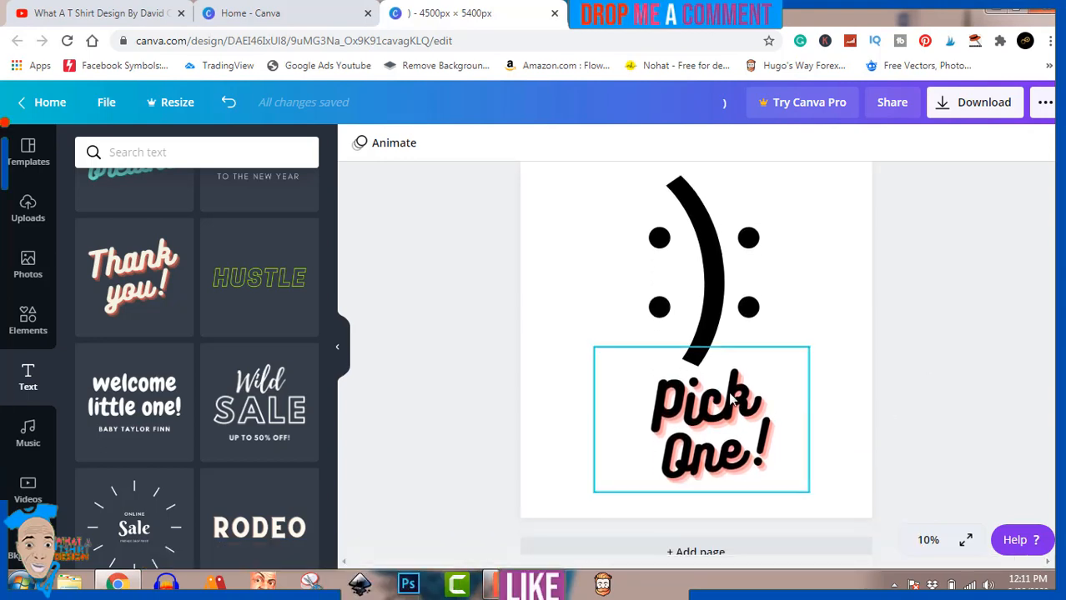
Move the "Pick One!" text slightly lower beneath the parenthesis and deselect it
drag(732, 399, 729, 401)
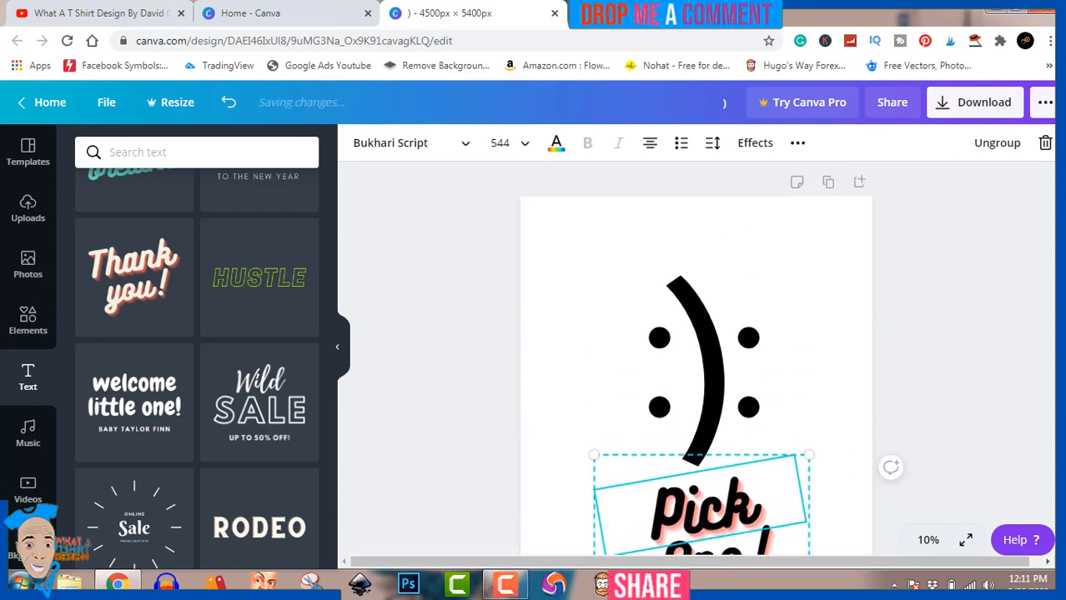
key(Escape)
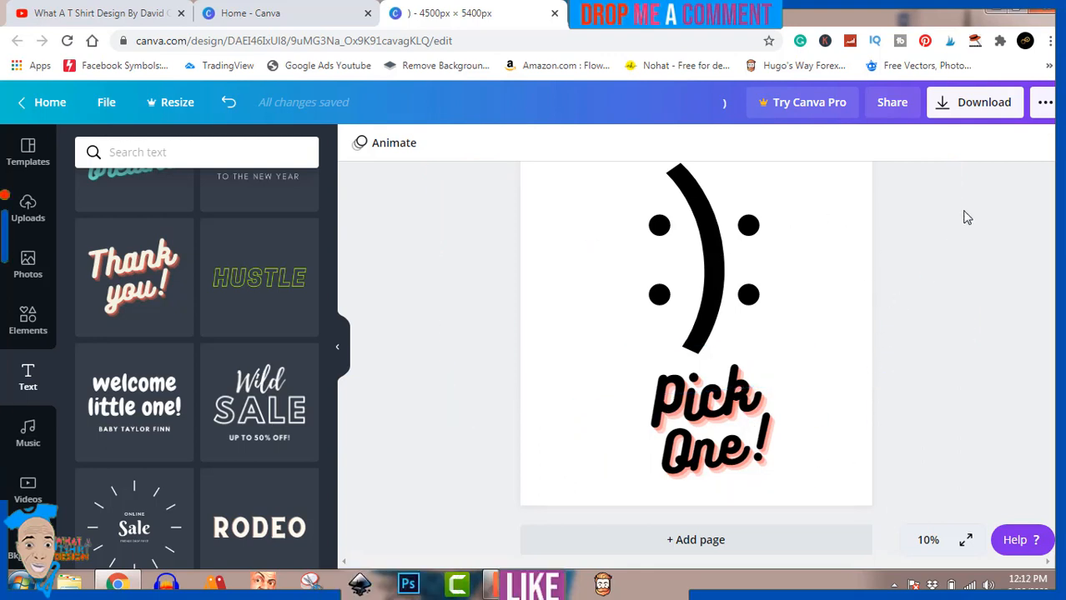
Download the design as a 4500 x 5400 px PNG and dismiss the post-scheduling offer
click(988, 108)
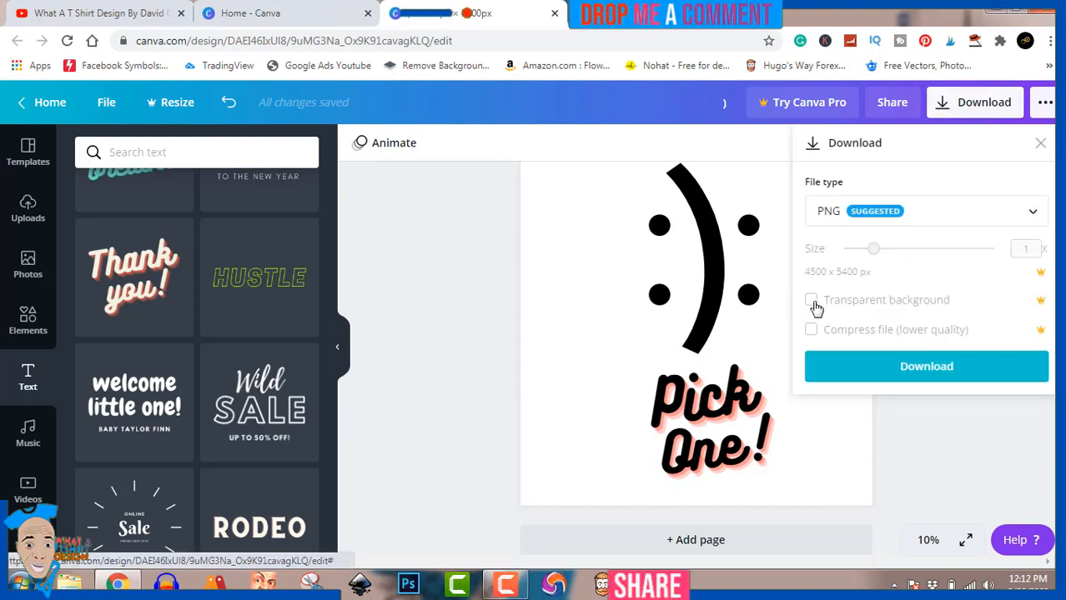
click(913, 365)
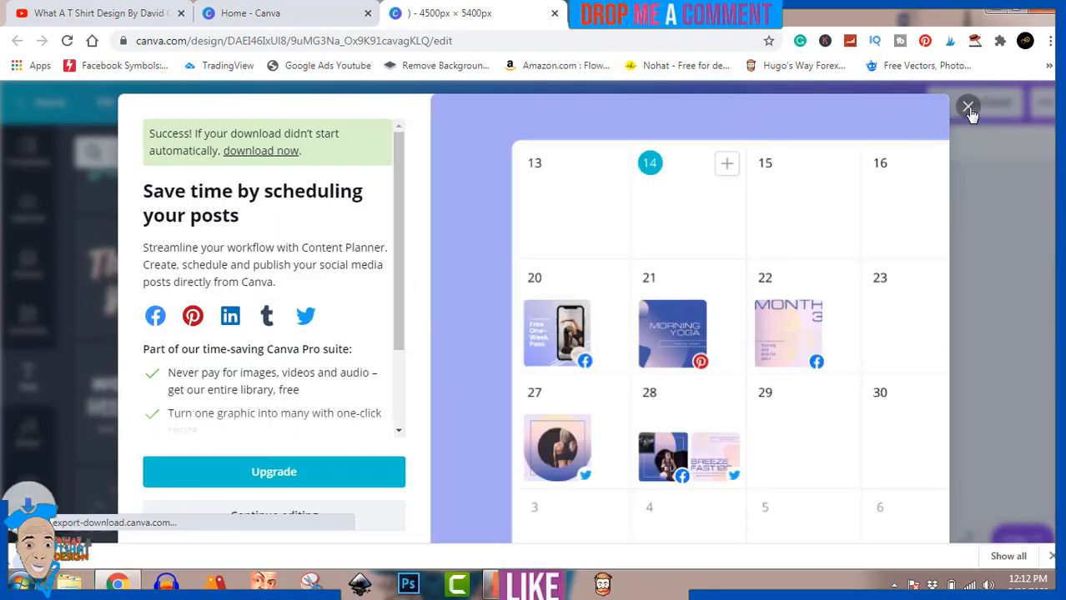
click(961, 107)
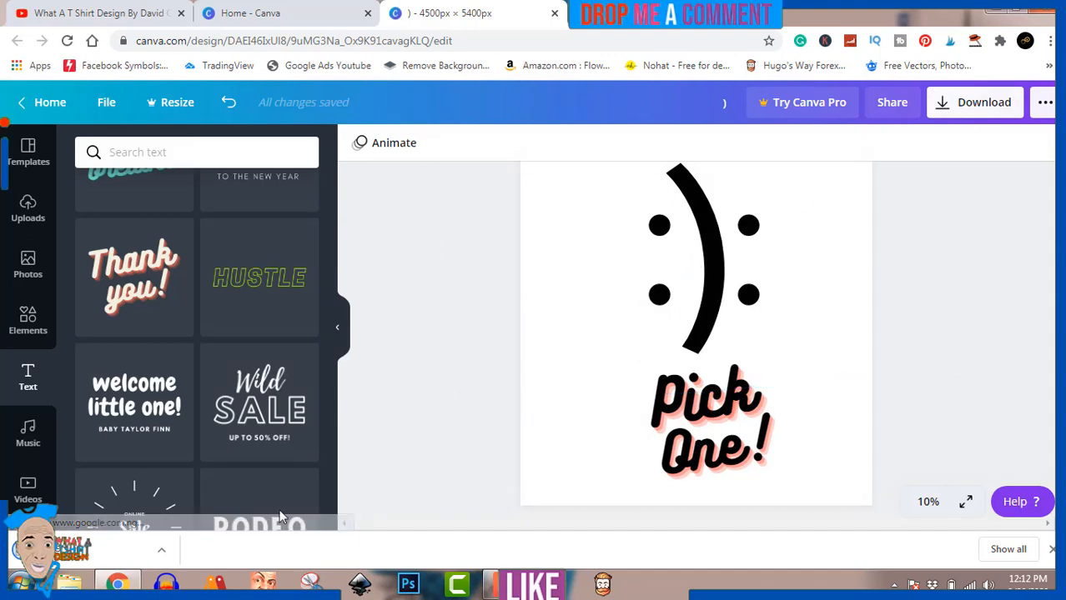
Show the downloaded PNG in its folder, open it in the photo viewer to check the design, and close the viewer
click(162, 552)
click(234, 497)
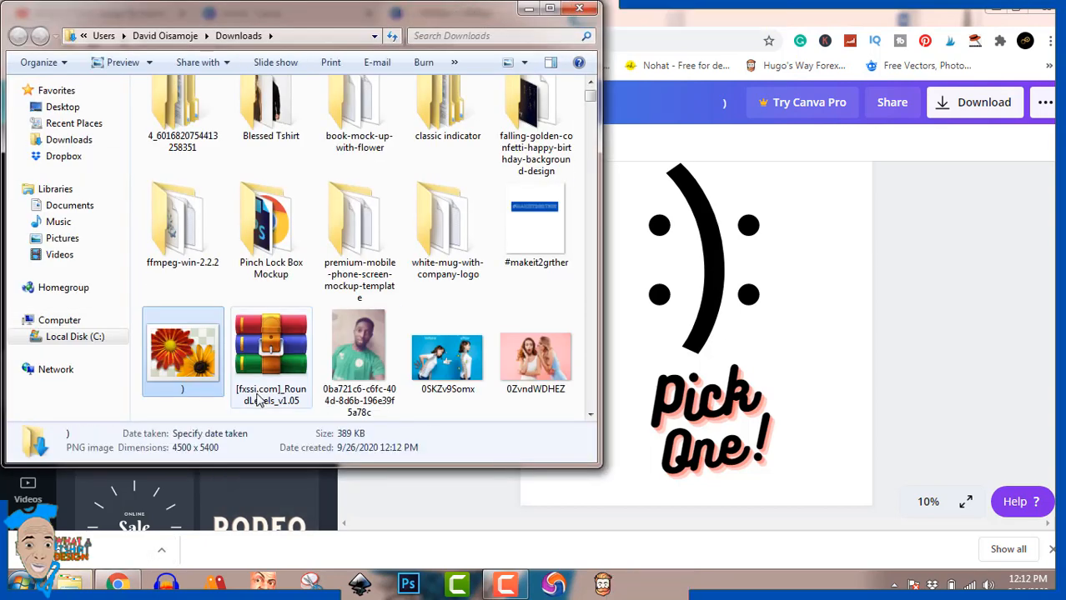
double_click(183, 350)
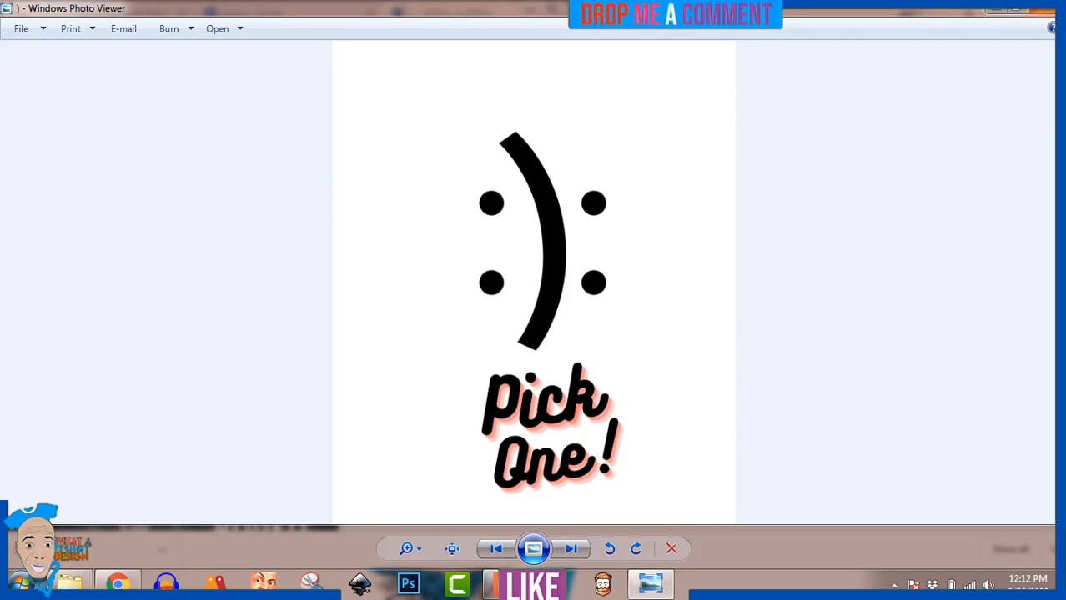
click(1042, 8)
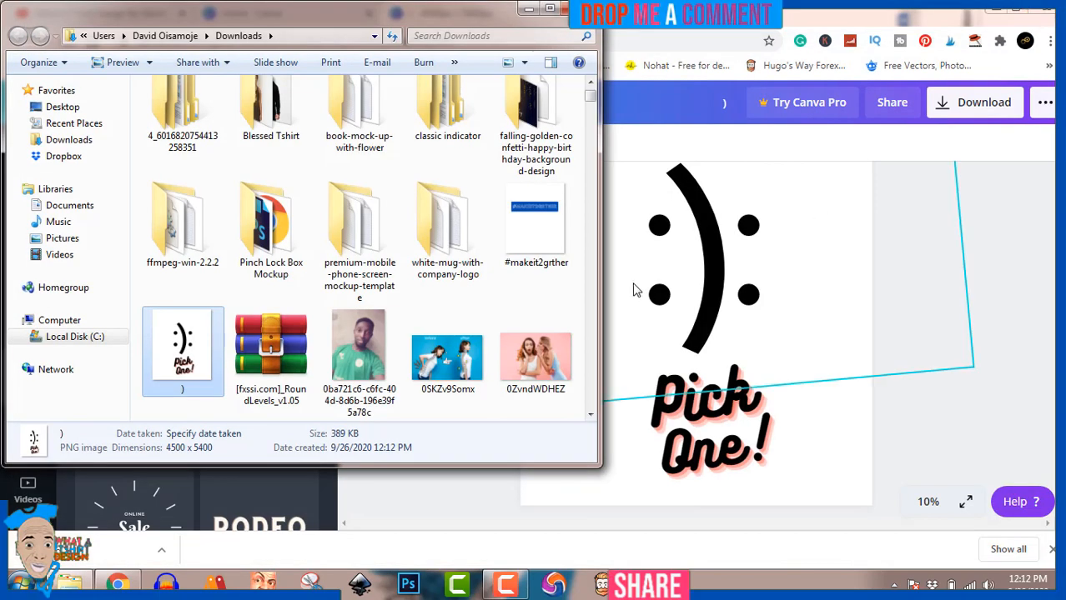
click(517, 590)
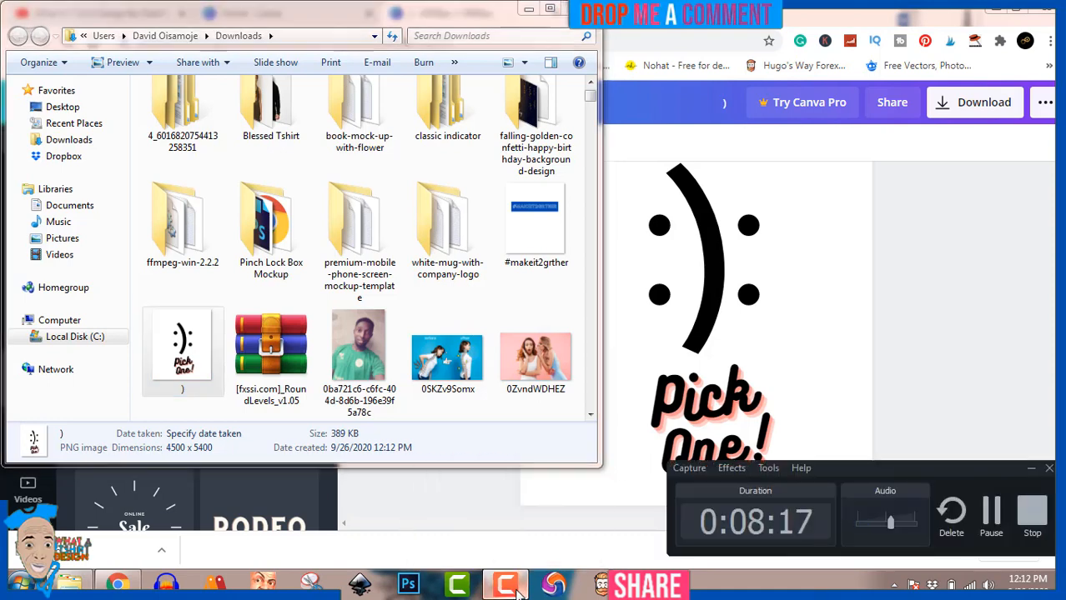